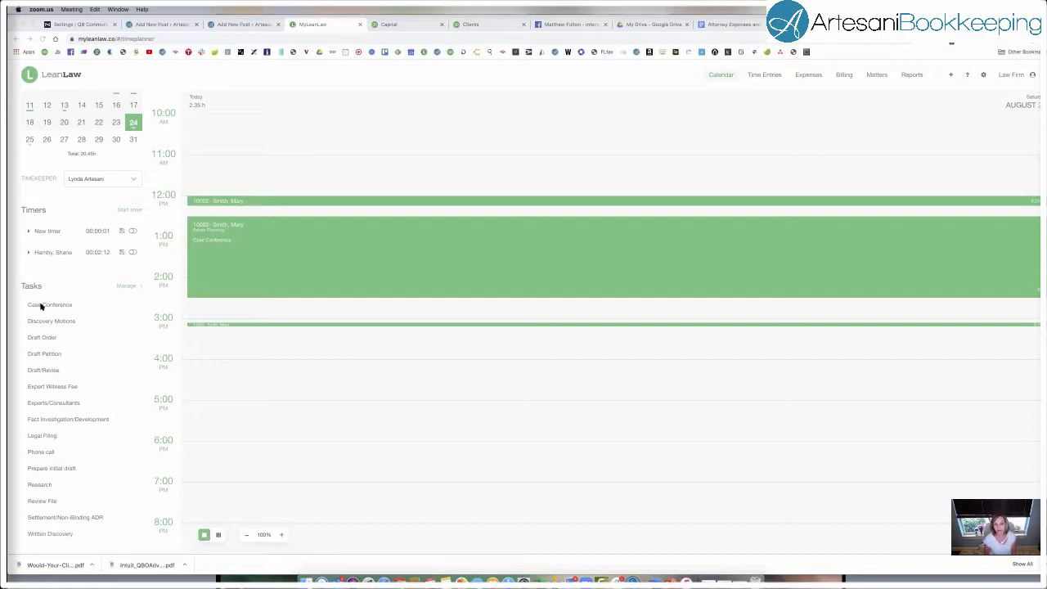
Open the task management settings, look at the task list and the field for adding a task, and return to the calendar
{"action": "left_click", "coordinate": [124, 286]}
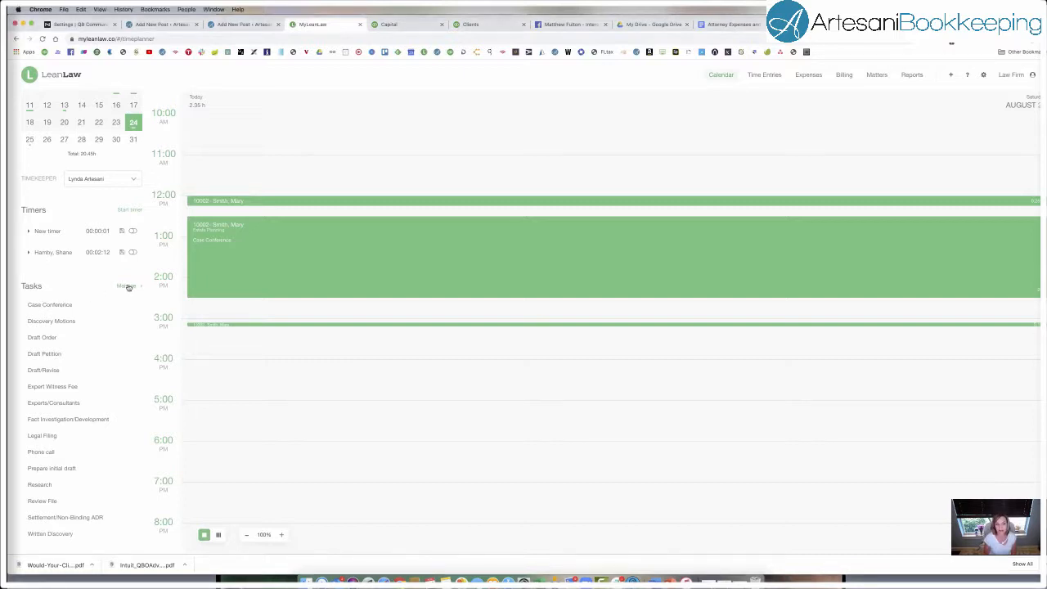
{"action": "left_click", "coordinate": [128, 286]}
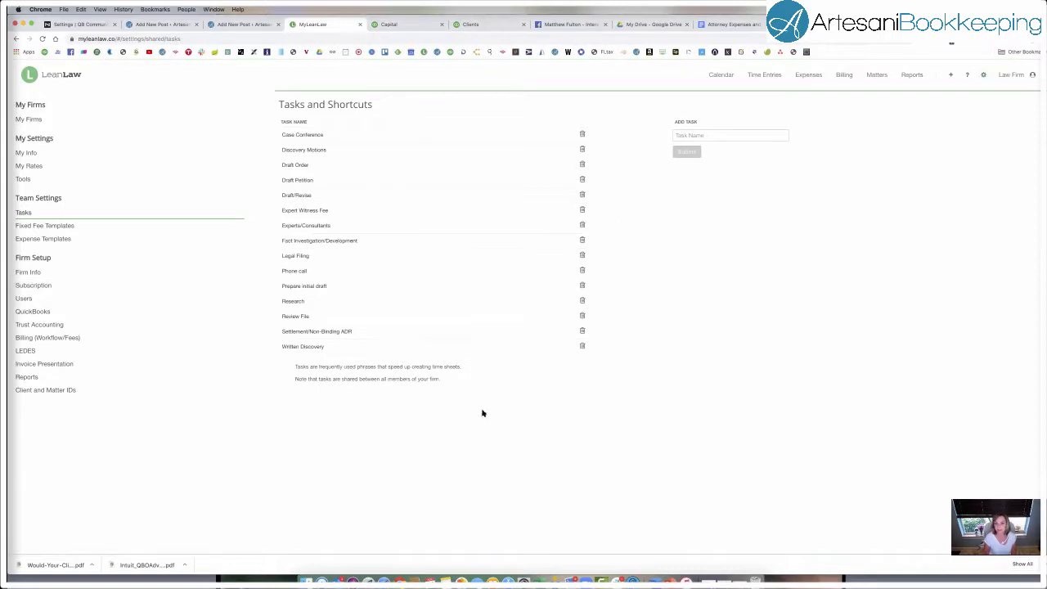
{"action": "left_click", "coordinate": [691, 135]}
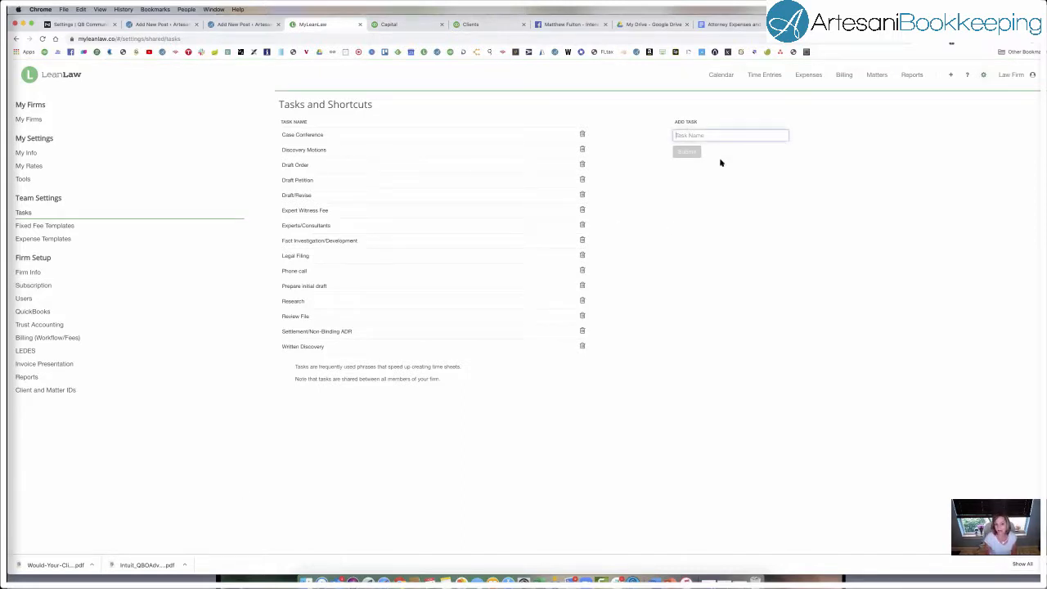
{"action": "left_click", "coordinate": [16, 39]}
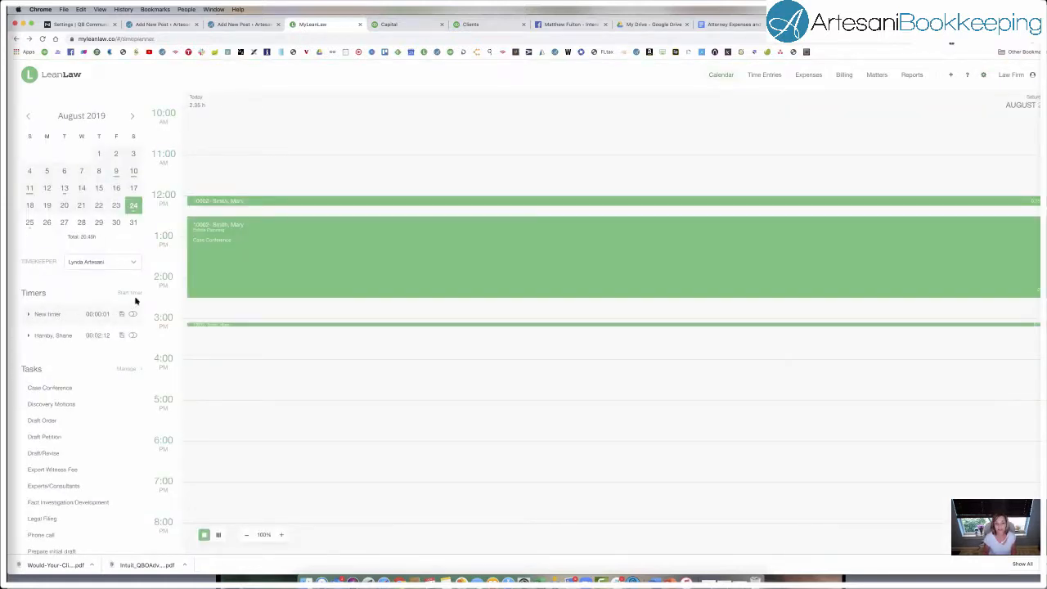
Start a new timer for the Showroom client's Matter #17 with the description "Client meeting to discuss the case"
{"action": "left_click", "coordinate": [131, 293]}
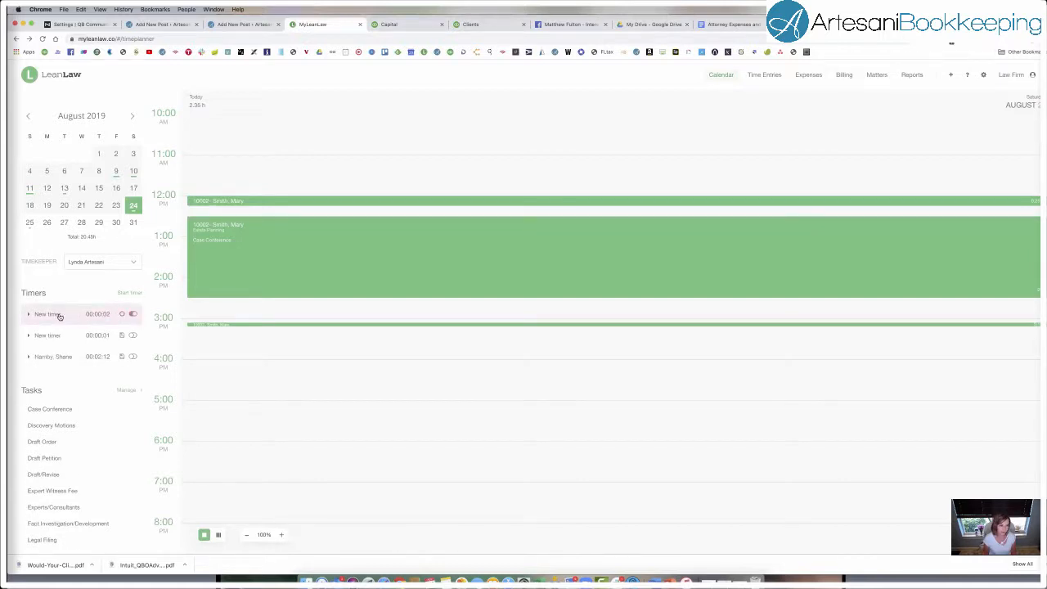
{"action": "left_click", "coordinate": [28, 315]}
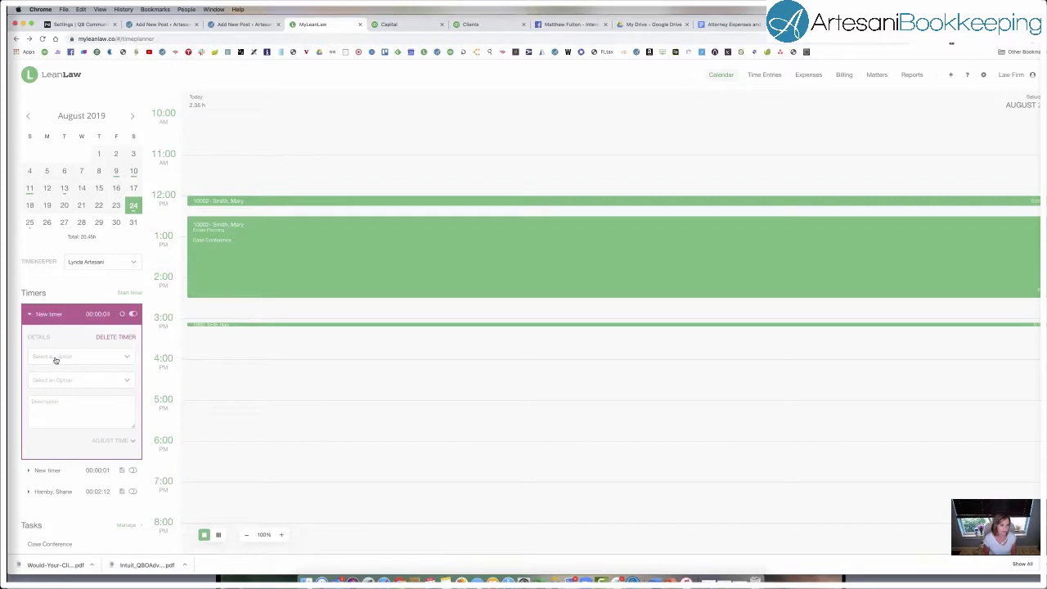
{"action": "left_click", "coordinate": [57, 360]}
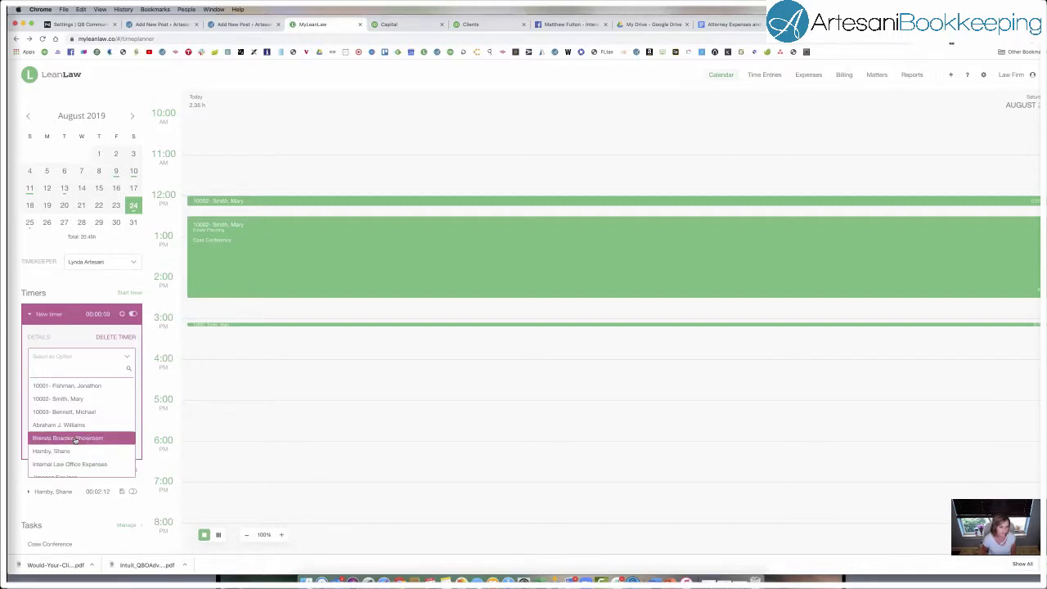
{"action": "left_click", "coordinate": [75, 439]}
{"action": "left_click", "coordinate": [115, 390]}
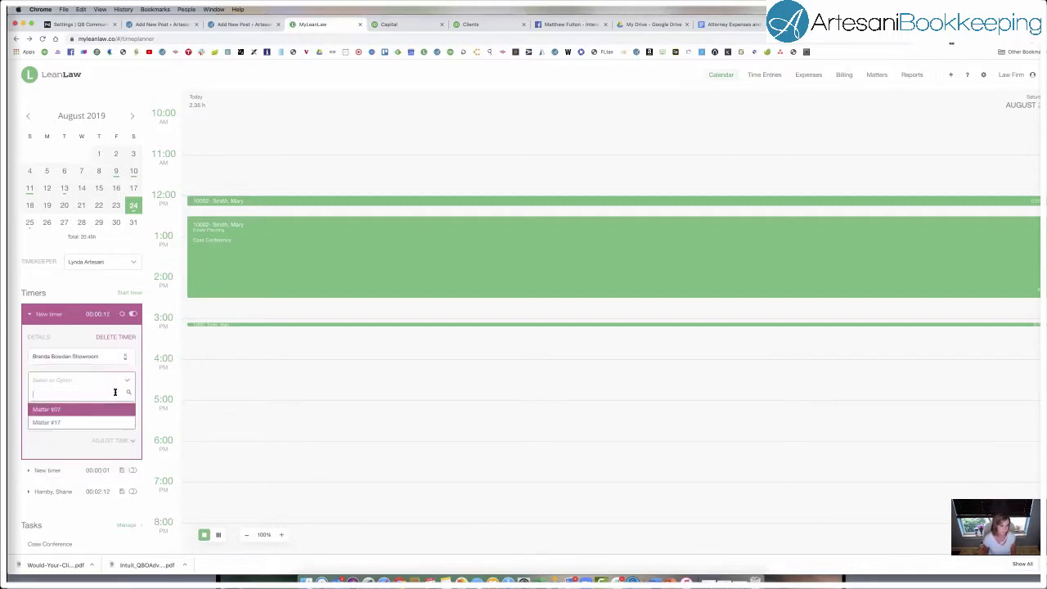
{"action": "left_click", "coordinate": [100, 420]}
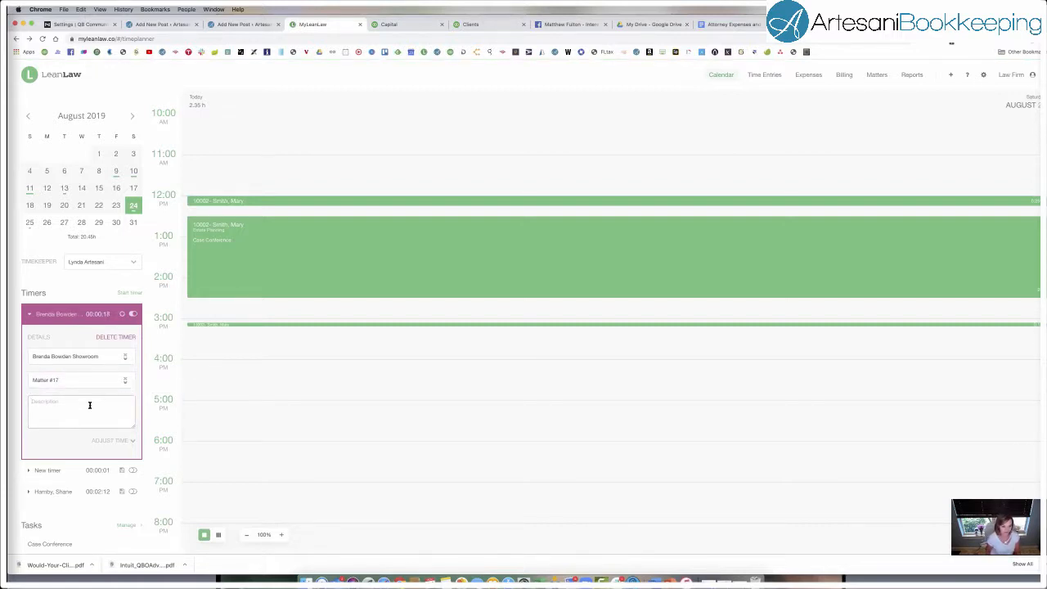
{"action": "type", "text": "C"}
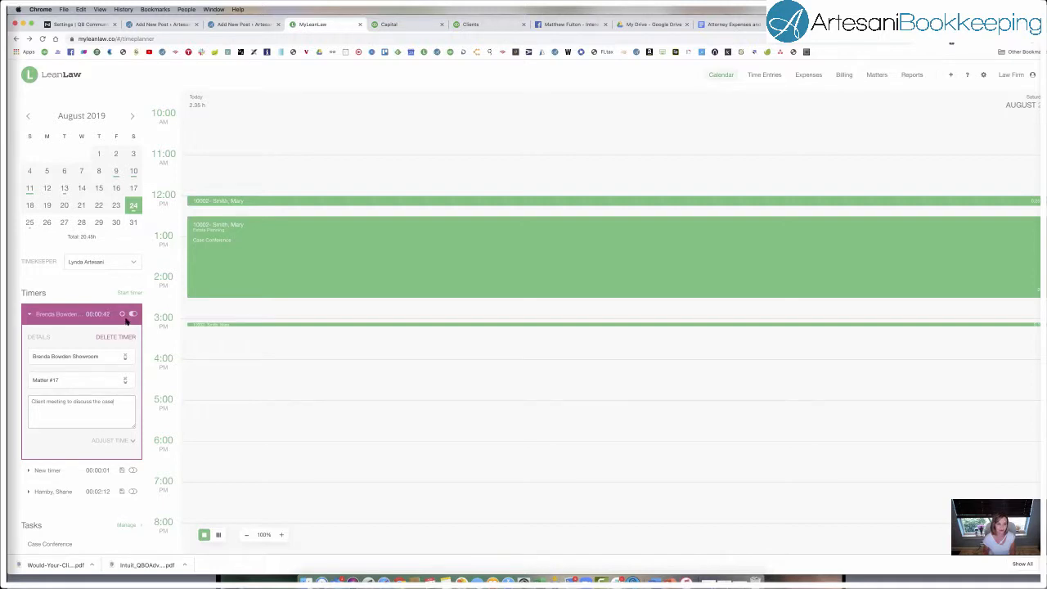
Reveal the running timer's time adjustment controls and delete that timer
{"action": "left_click", "coordinate": [125, 441]}
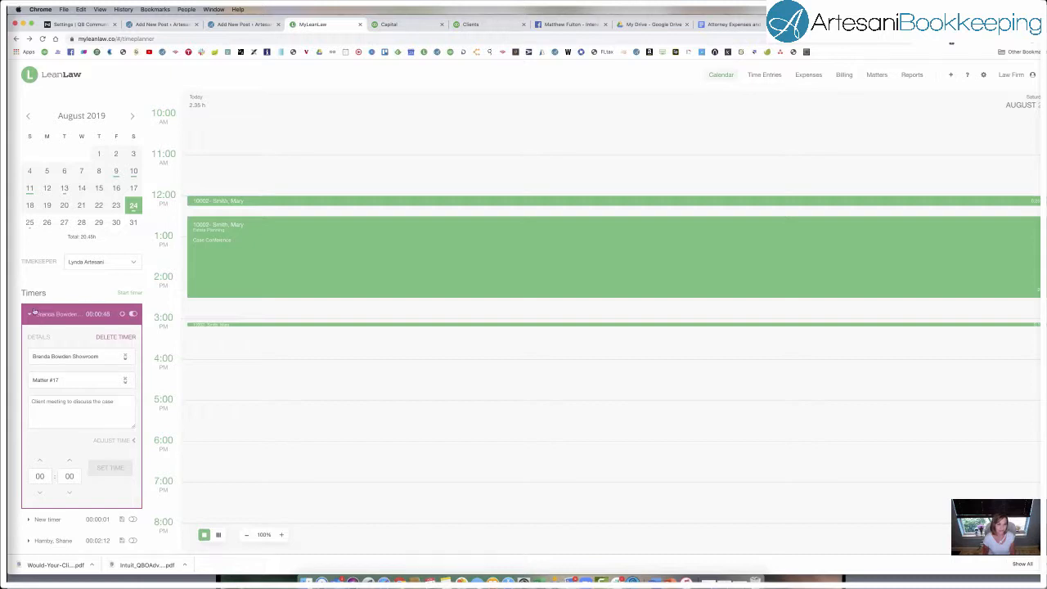
{"action": "left_click", "coordinate": [117, 337]}
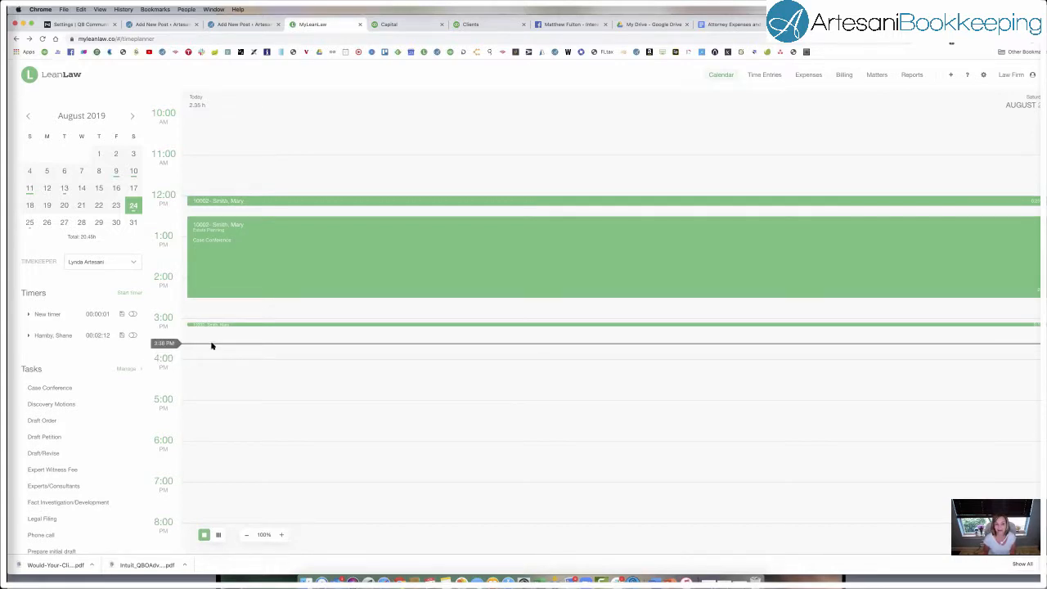
Create a calendar time entry from 3:36 to 6:00 PM for Internal Law Office Expenses, described as "Working on various research articles"
{"action": "left_click_drag", "start_coordinate": [211, 345], "coordinate": [205, 445]}
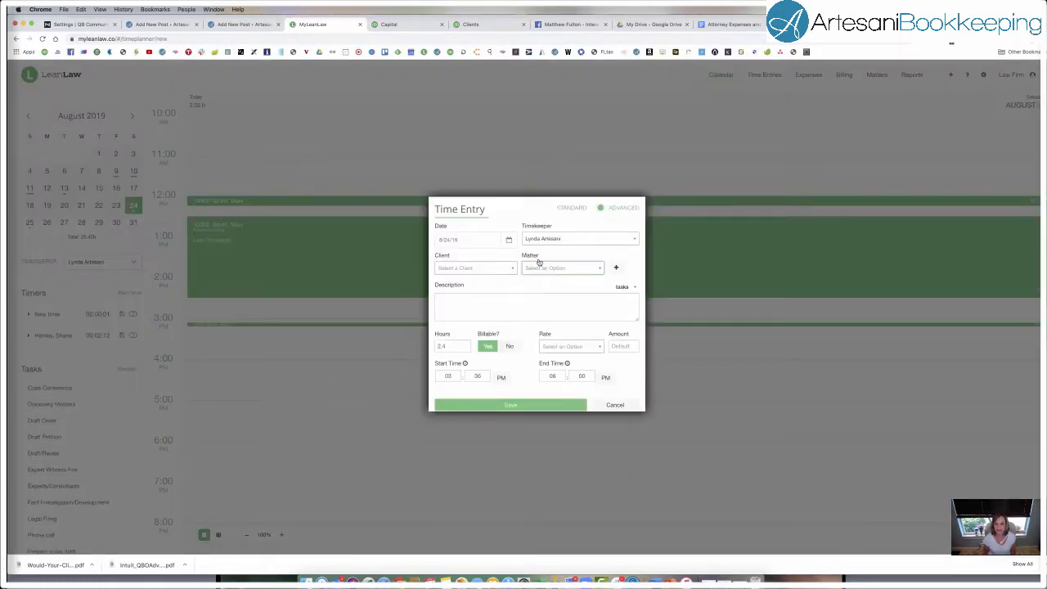
{"action": "left_click", "coordinate": [514, 270]}
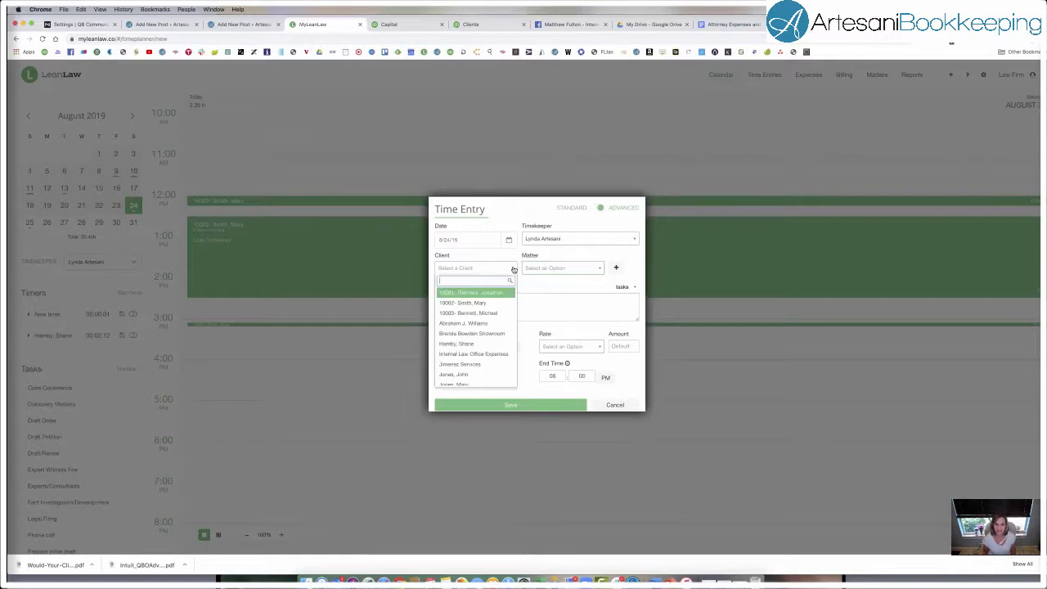
{"action": "left_click", "coordinate": [479, 356]}
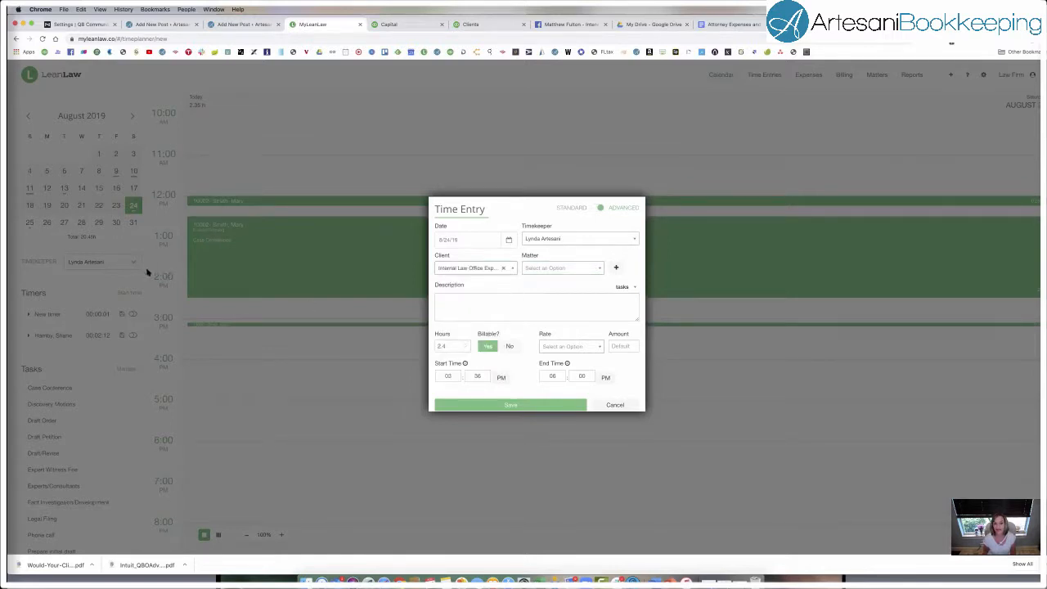
{"action": "left_click", "coordinate": [447, 306]}
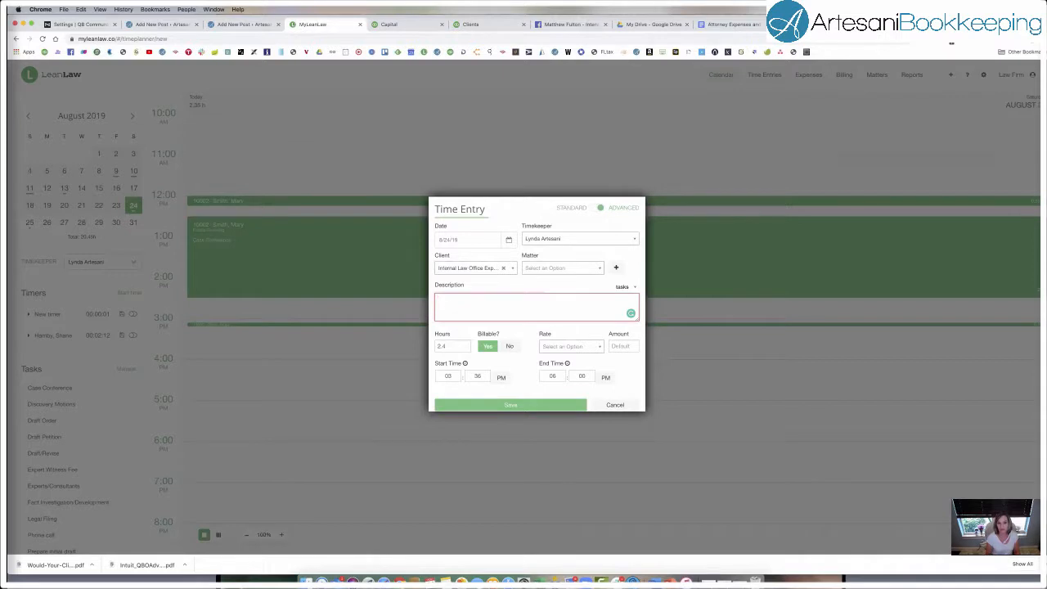
{"action": "type", "text": "Working on various research art"}
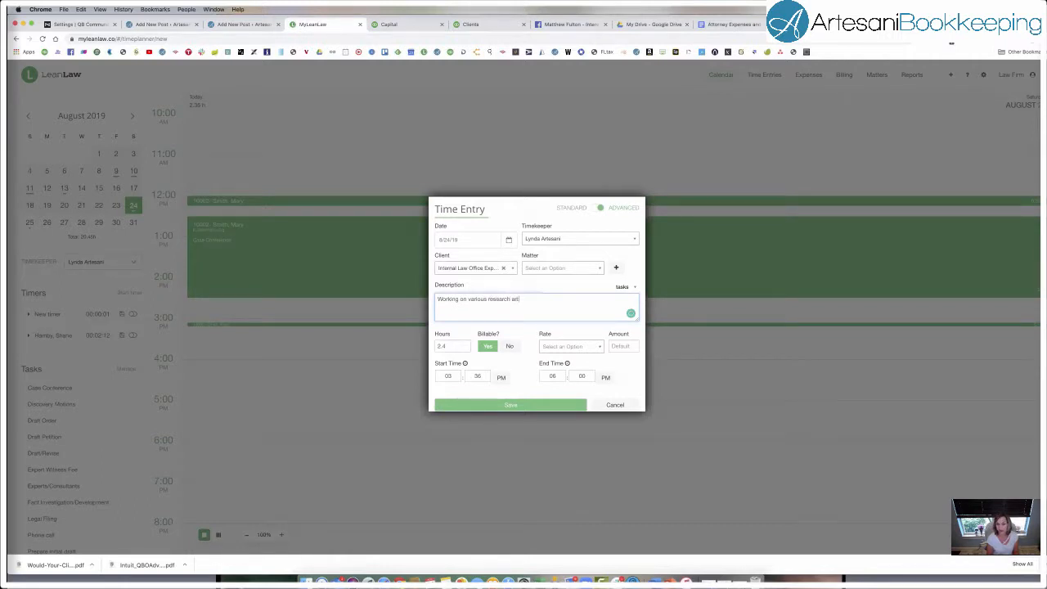
{"action": "type", "text": "les"}
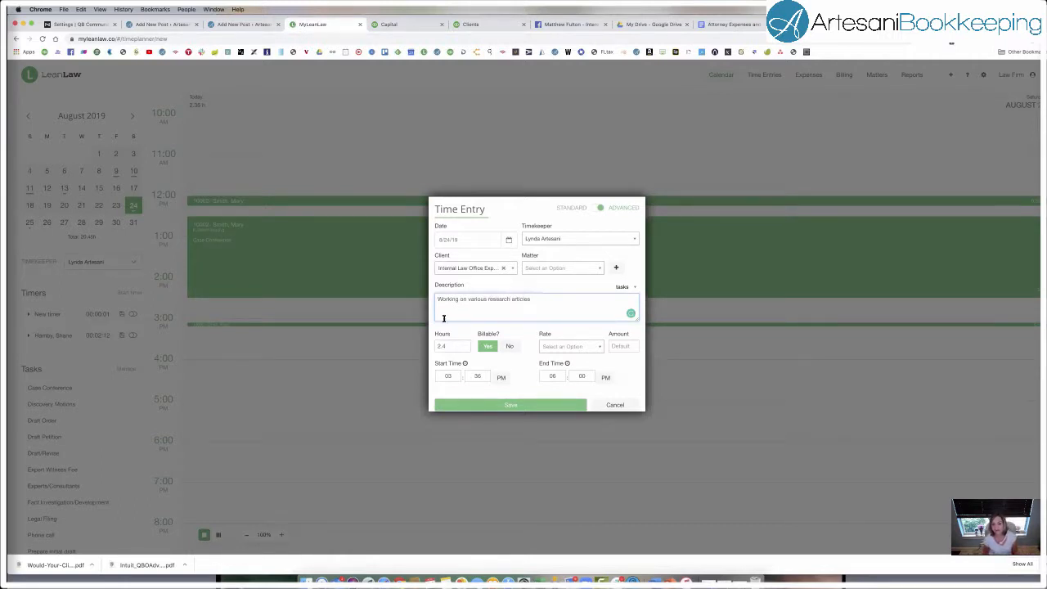
{"action": "left_click", "coordinate": [458, 406]}
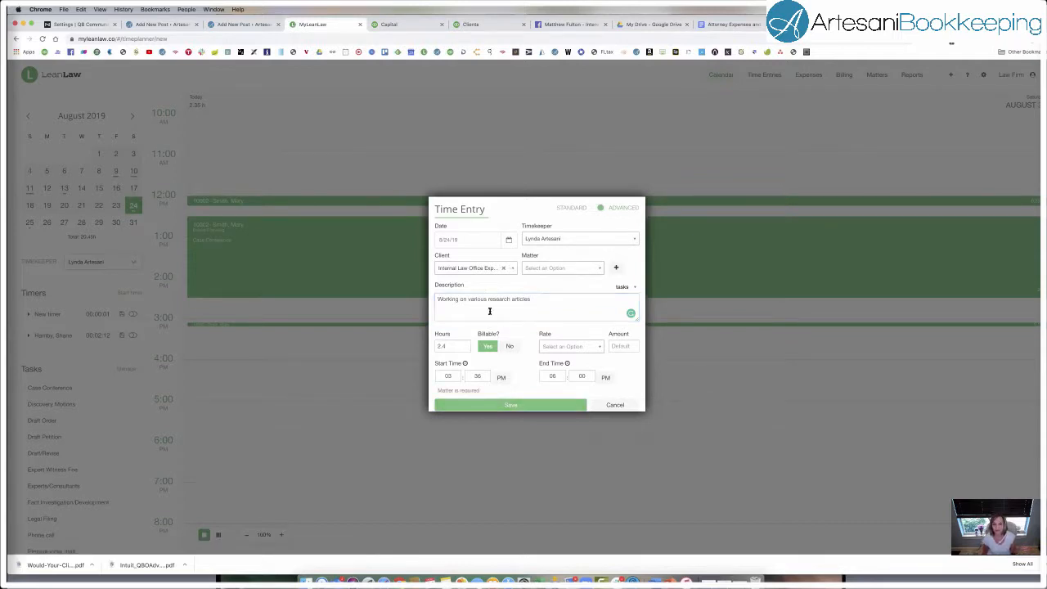
Assign the Accounting matter to the time entry and save it
{"action": "left_click", "coordinate": [600, 270]}
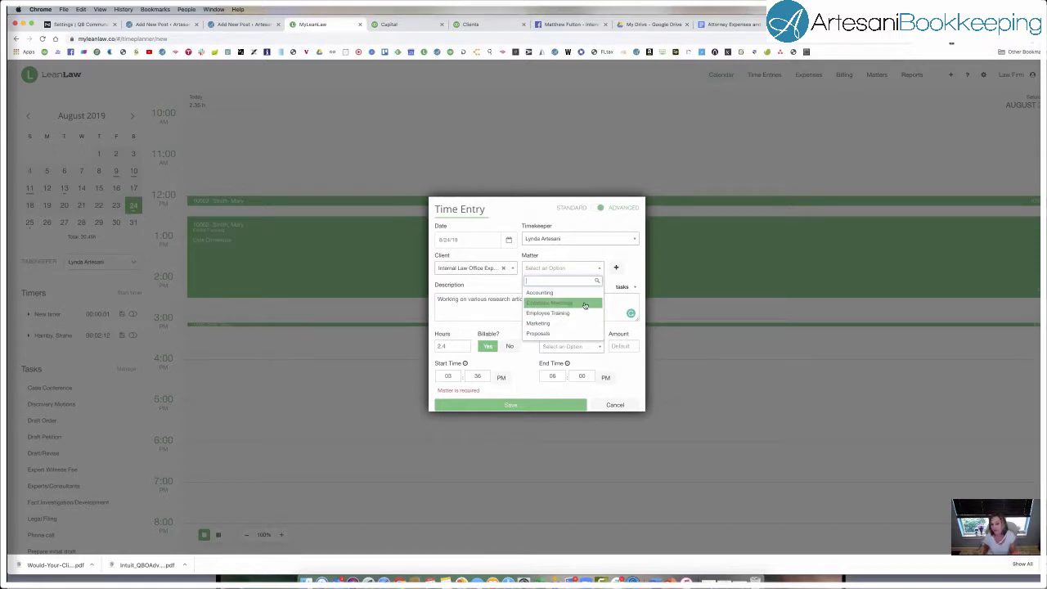
{"action": "left_click", "coordinate": [585, 294]}
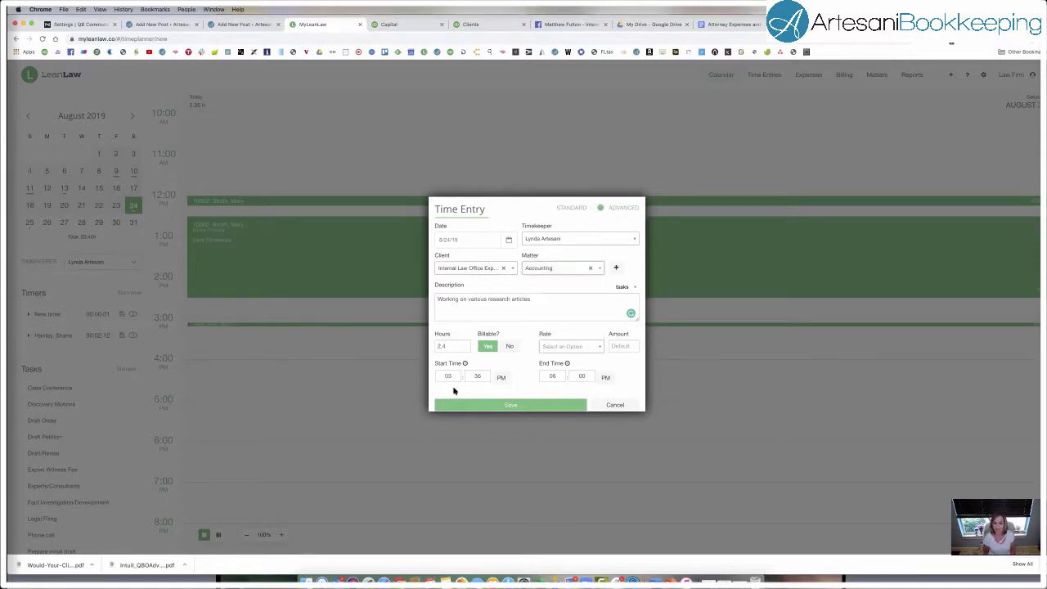
{"action": "left_click", "coordinate": [477, 408]}
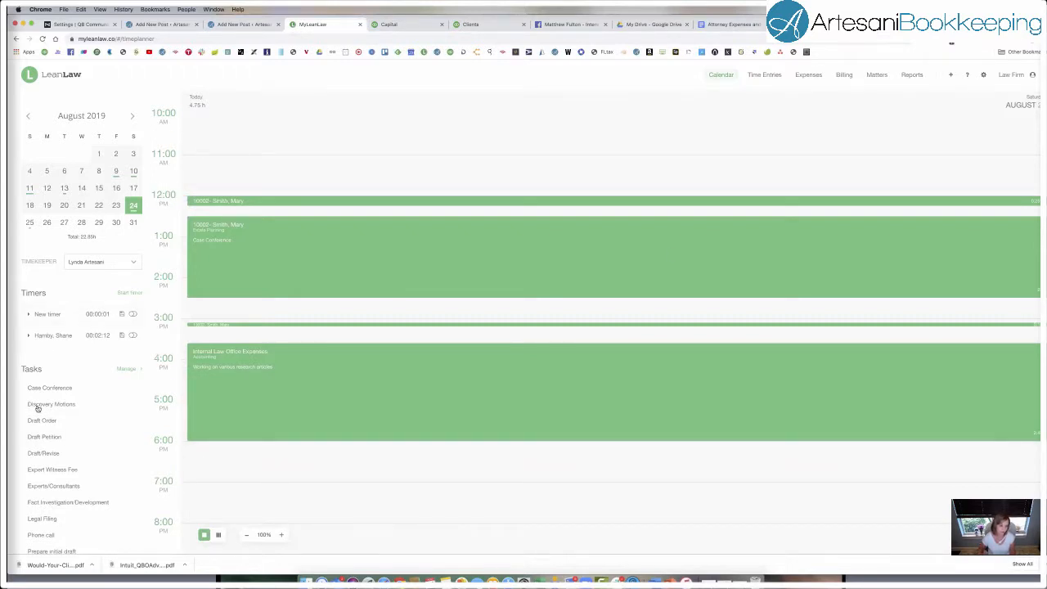
Log and save a time entry from the Draft/Revise task for the Showroom client's Matter #17, with the end time set to 2:24 PM
{"action": "left_click", "coordinate": [46, 456]}
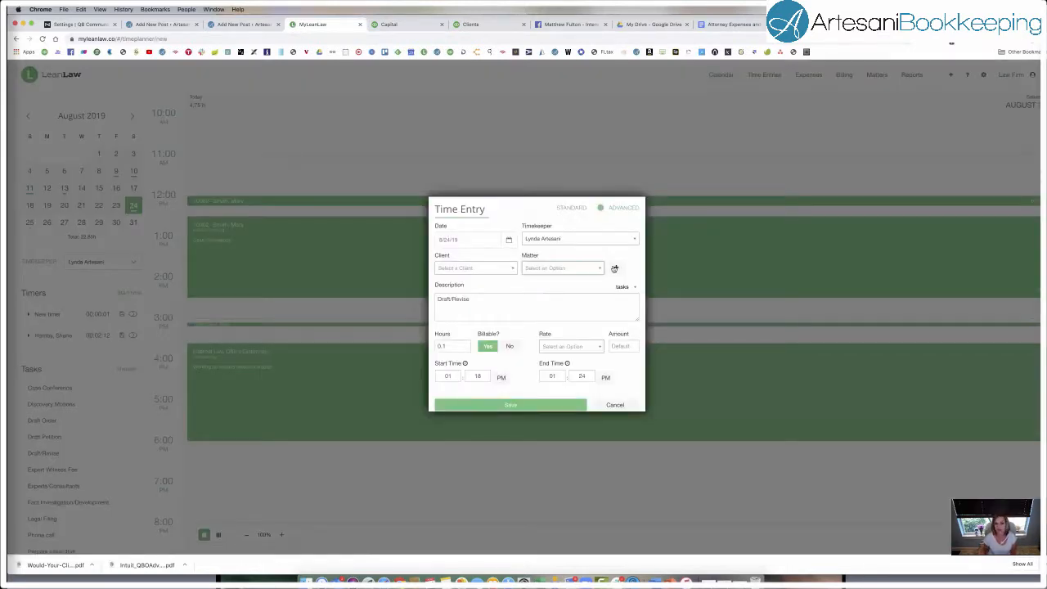
{"action": "left_click", "coordinate": [508, 270]}
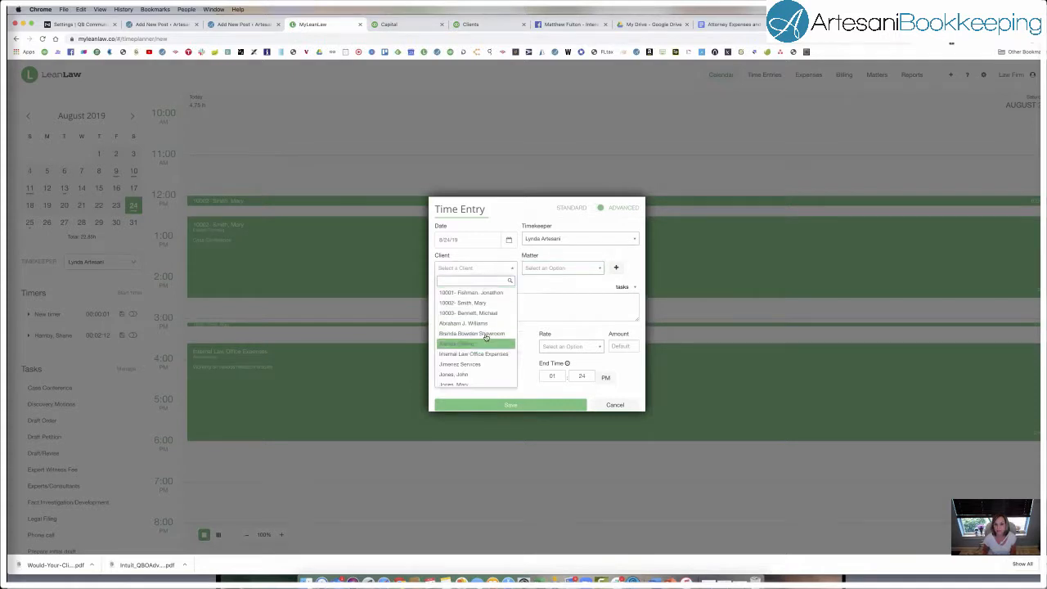
{"action": "left_click", "coordinate": [488, 334]}
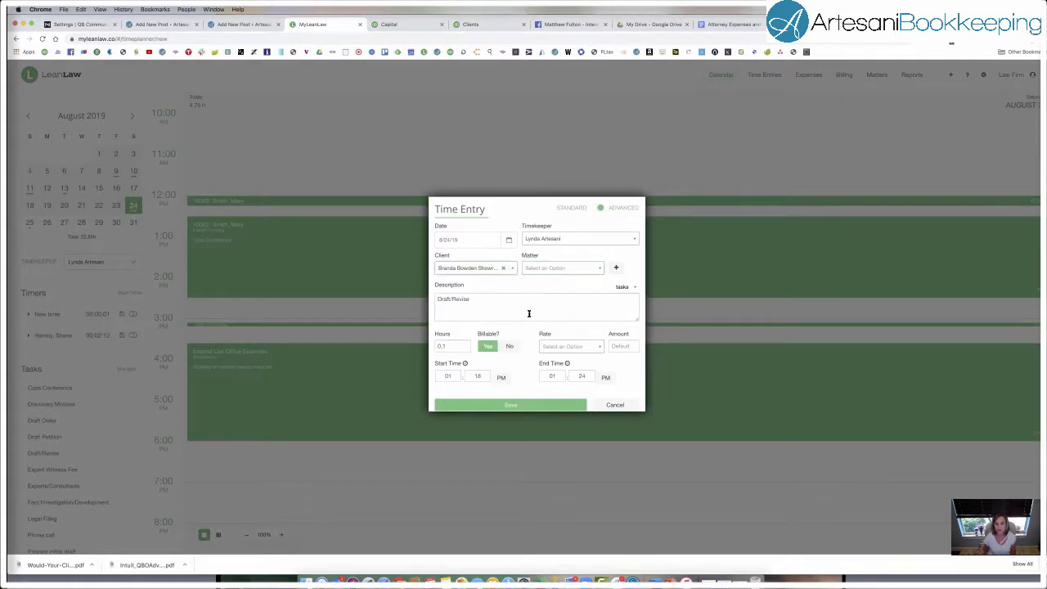
{"action": "left_click", "coordinate": [599, 271]}
{"action": "left_click", "coordinate": [566, 301]}
{"action": "left_click", "coordinate": [557, 377]}
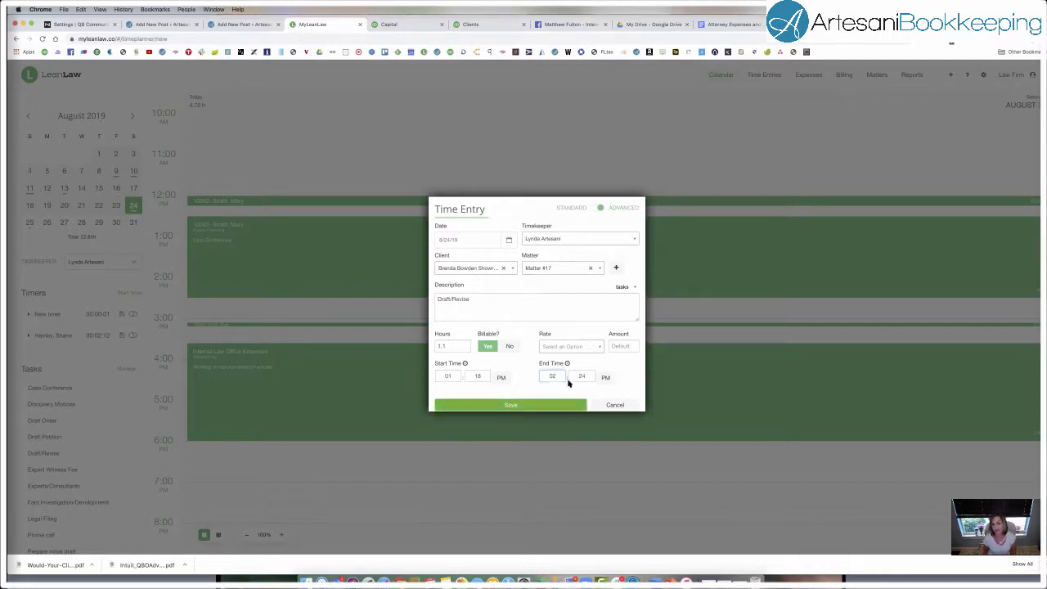
{"action": "left_click", "coordinate": [552, 405]}
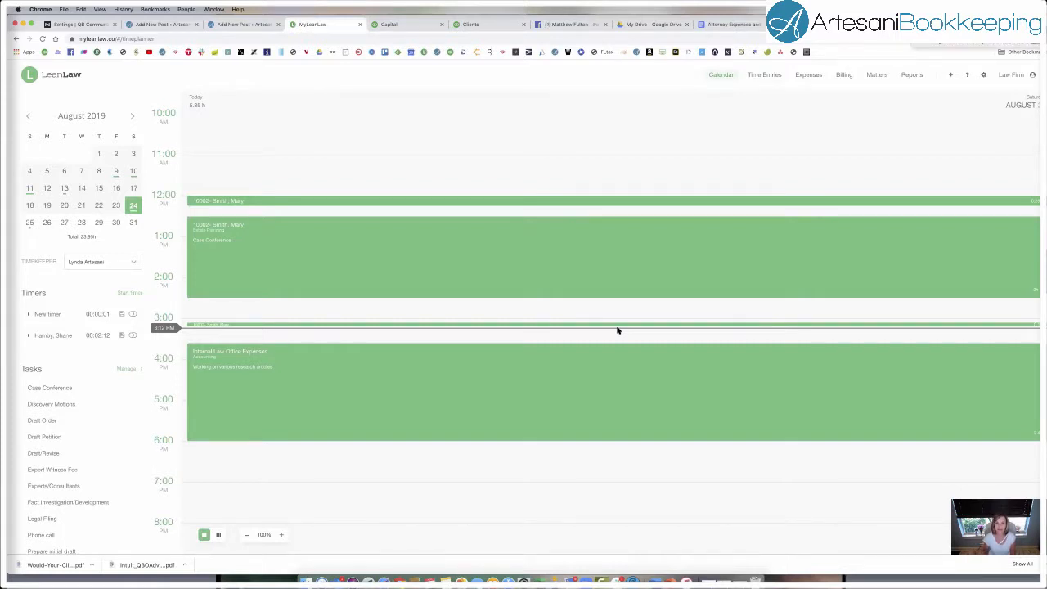
Open the list of time entries and look at the timekeeper filter's choices
{"action": "left_click", "coordinate": [765, 74]}
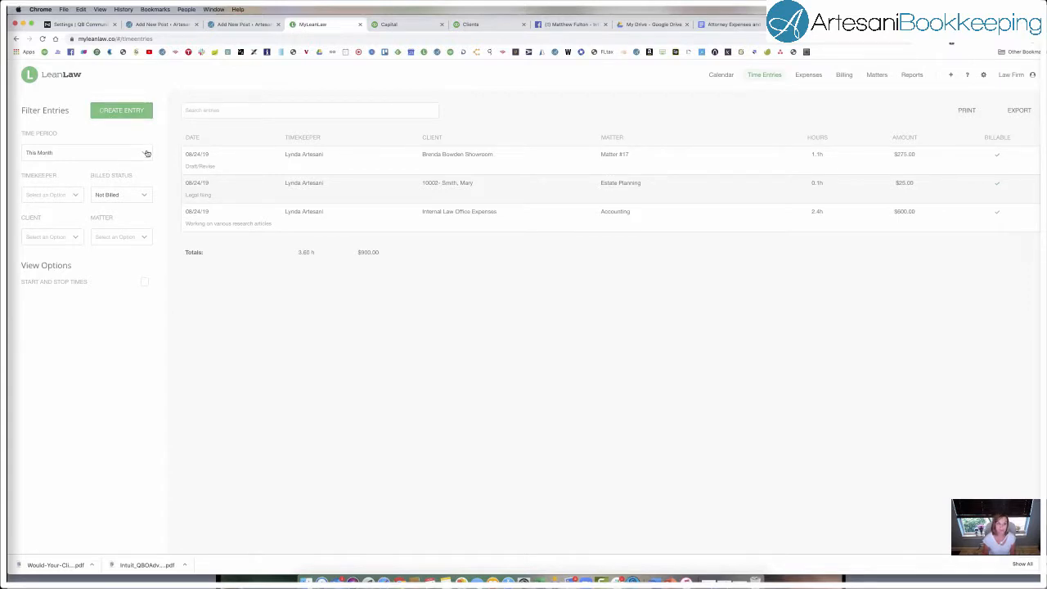
{"action": "left_click", "coordinate": [73, 196]}
{"action": "left_click", "coordinate": [56, 225]}
Start a new time entry from the list for the client with the Estate Planning matter
{"action": "left_click", "coordinate": [107, 116]}
{"action": "left_click", "coordinate": [90, 197]}
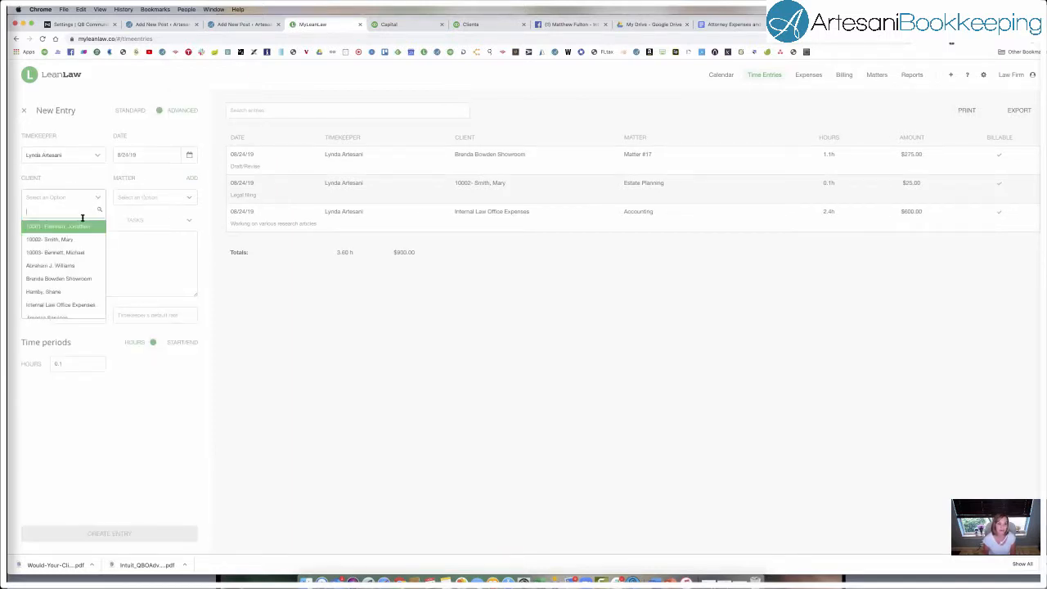
{"action": "left_click", "coordinate": [79, 238]}
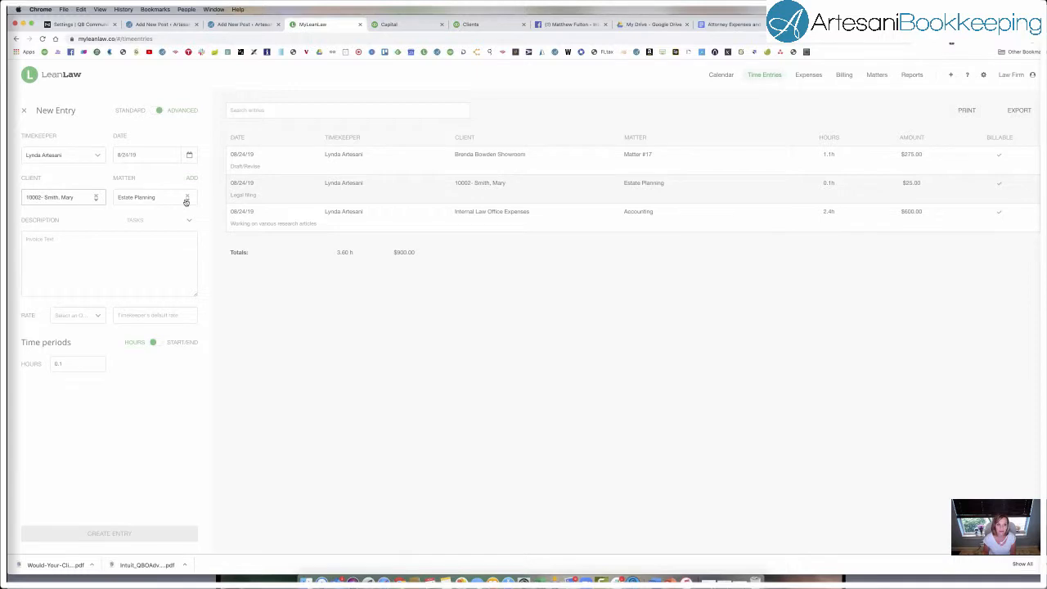
Describe the new Estate Planning time entry as "Prepared copies for client"
{"action": "left_click", "coordinate": [78, 248]}
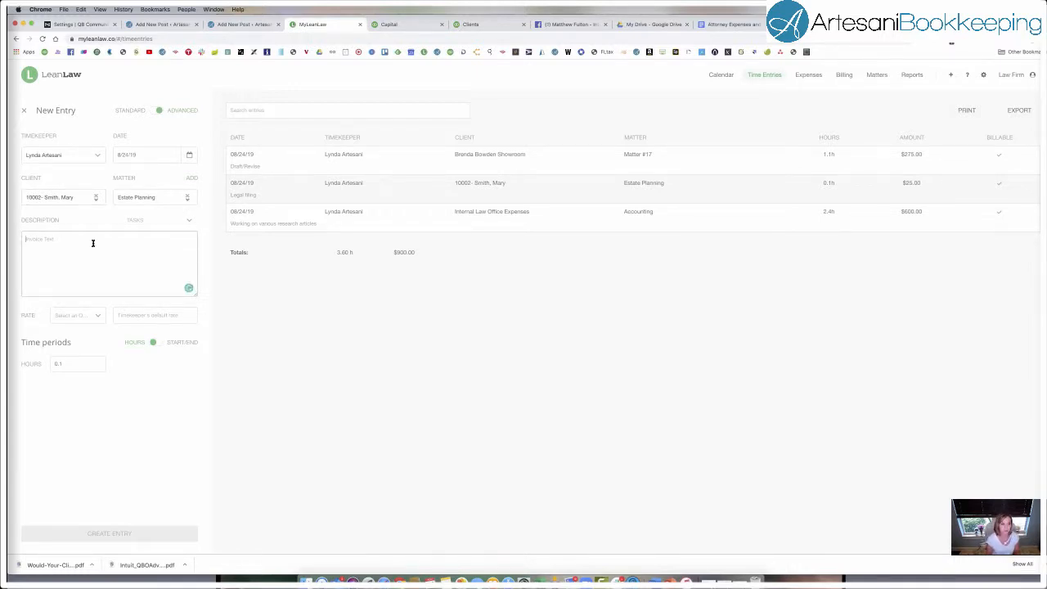
{"action": "type", "text": "Prepar"}
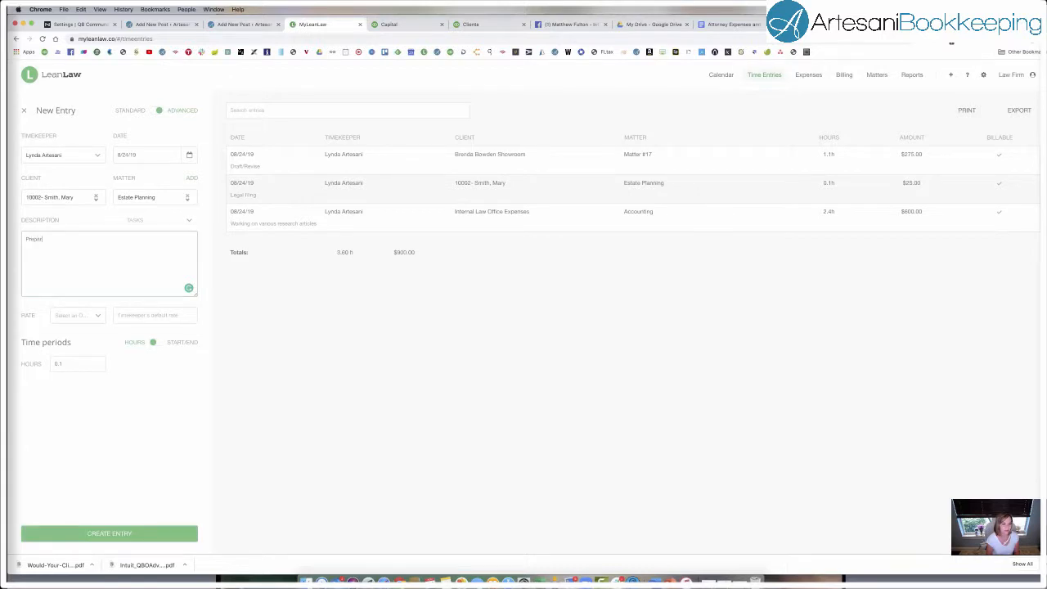
{"action": "type", "text": "ed copies for c"}
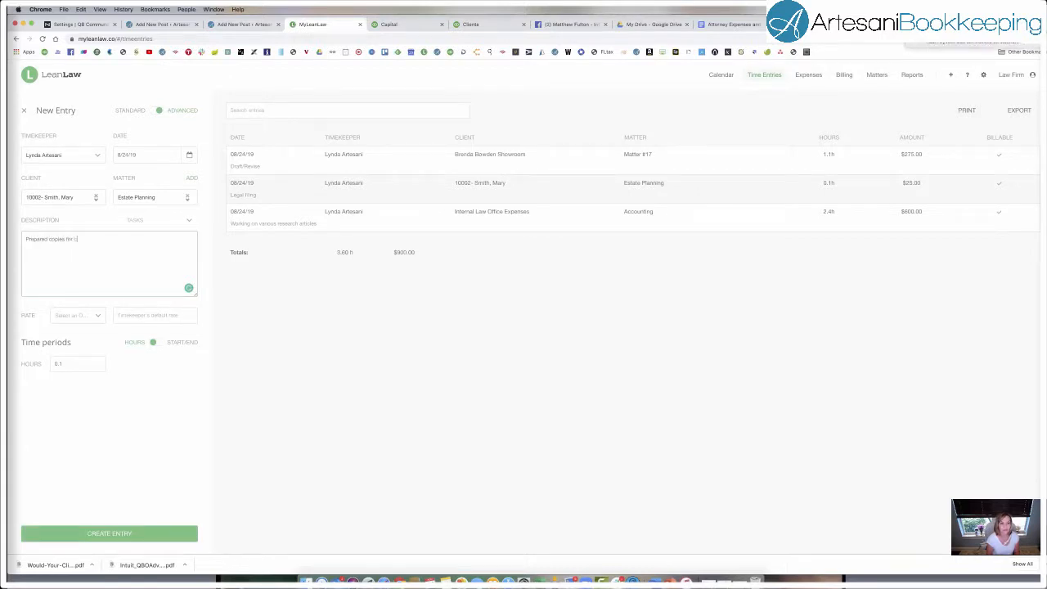
{"action": "type", "text": "lient"}
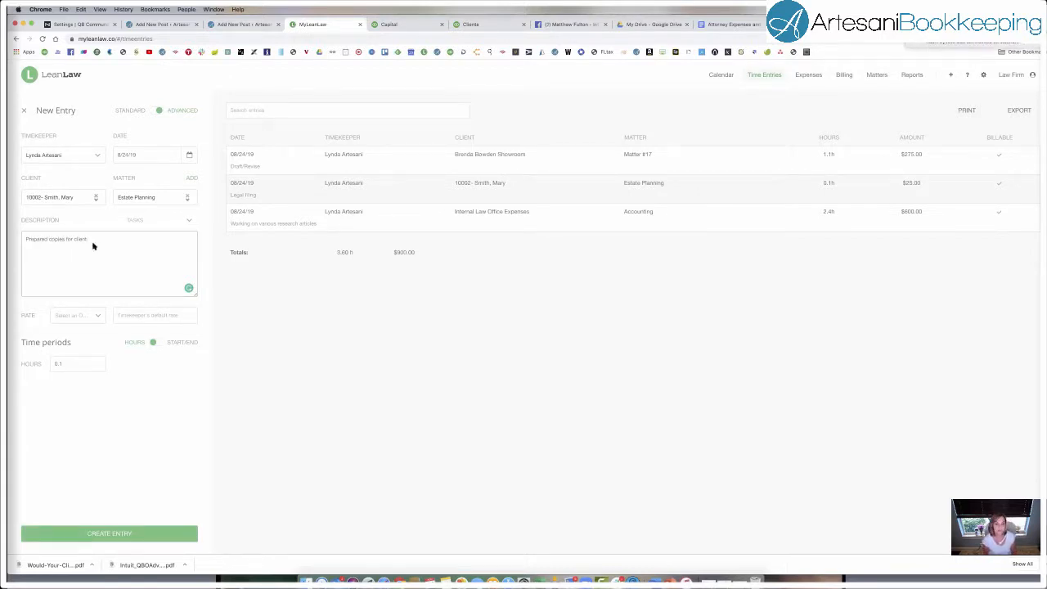
Apply the Standard rate and 1 hour to the time entry, and create it
{"action": "left_click", "coordinate": [93, 318]}
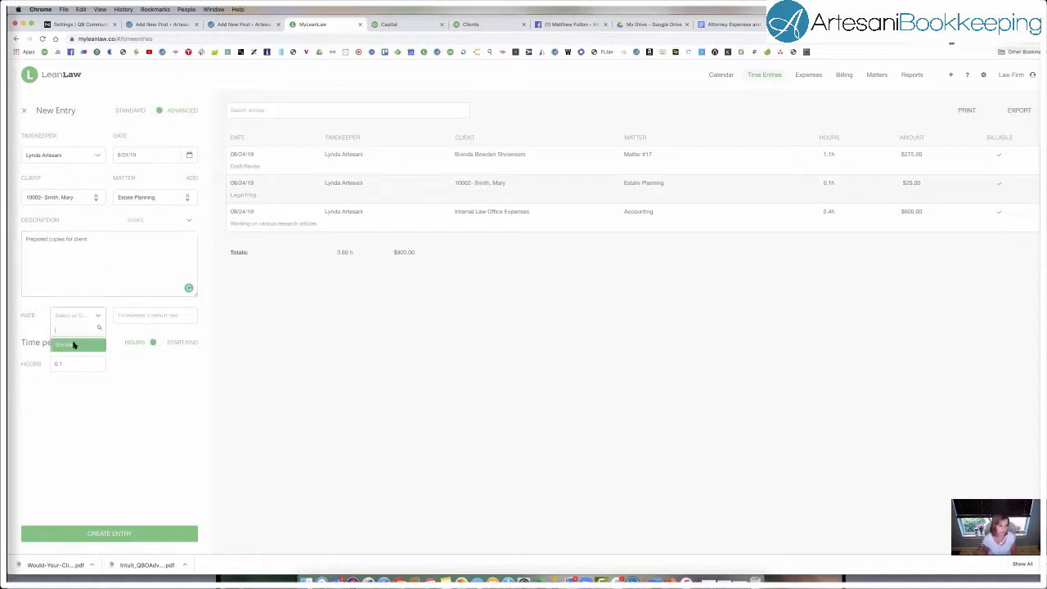
{"action": "left_click", "coordinate": [74, 344]}
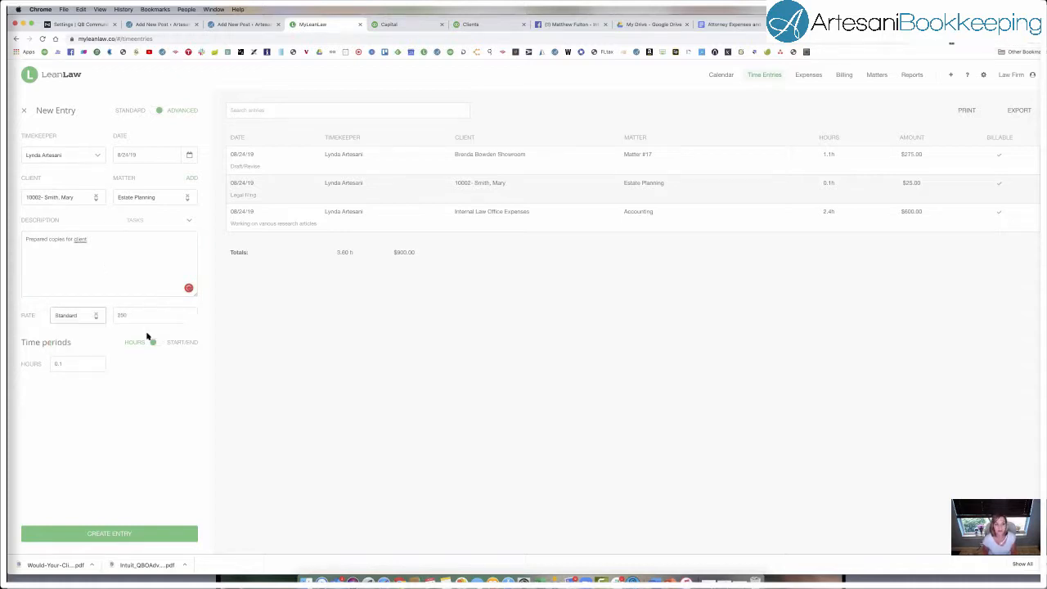
{"action": "left_click", "coordinate": [68, 363]}
{"action": "type", "text": "1"}
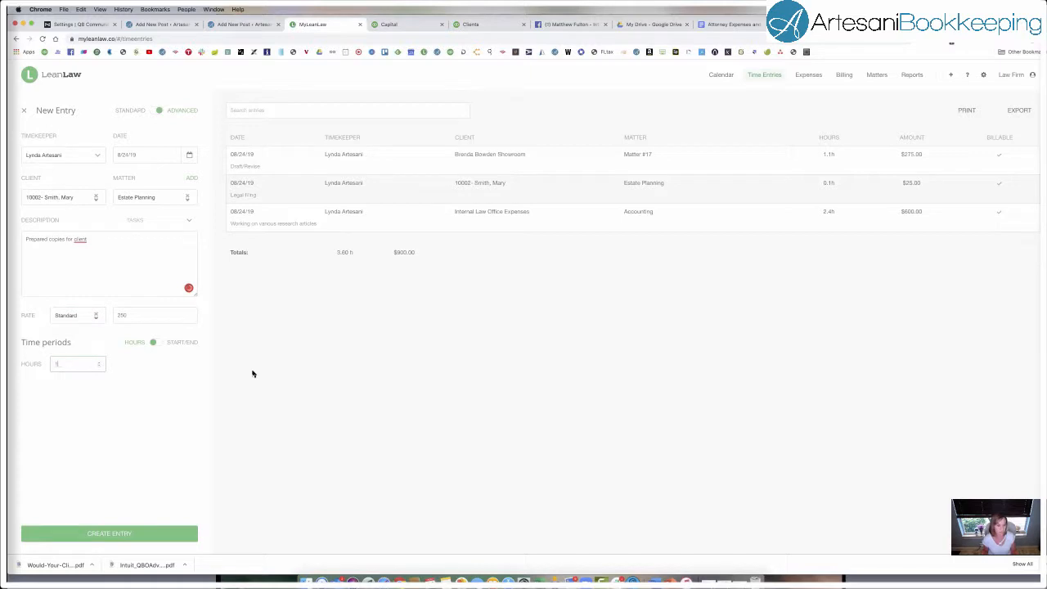
{"action": "left_click", "coordinate": [168, 533]}
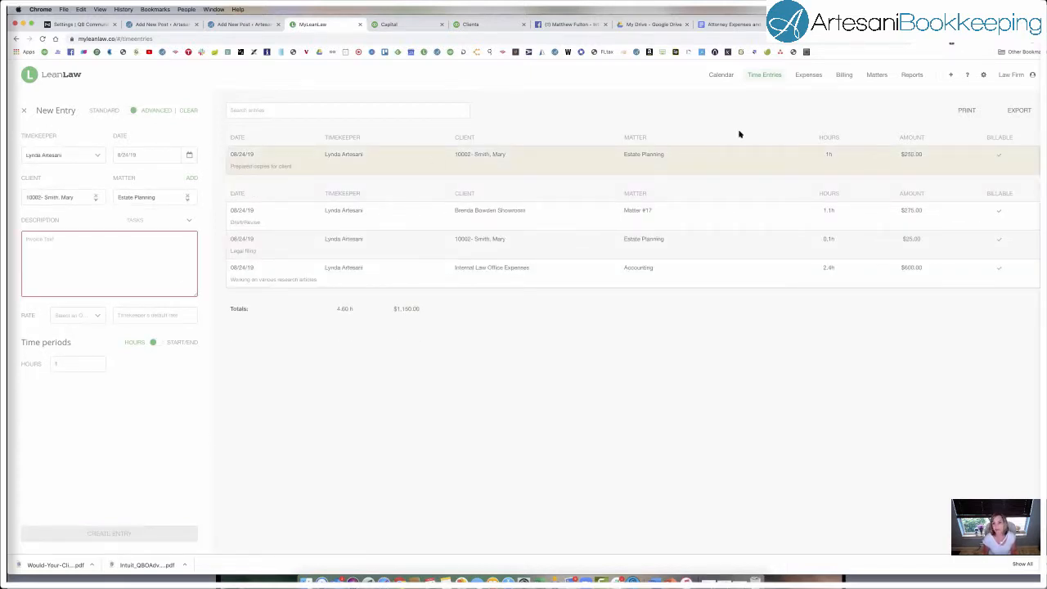
Start a new expense for the client with the Estate Planning matter, using the Travel expense template
{"action": "left_click", "coordinate": [808, 77]}
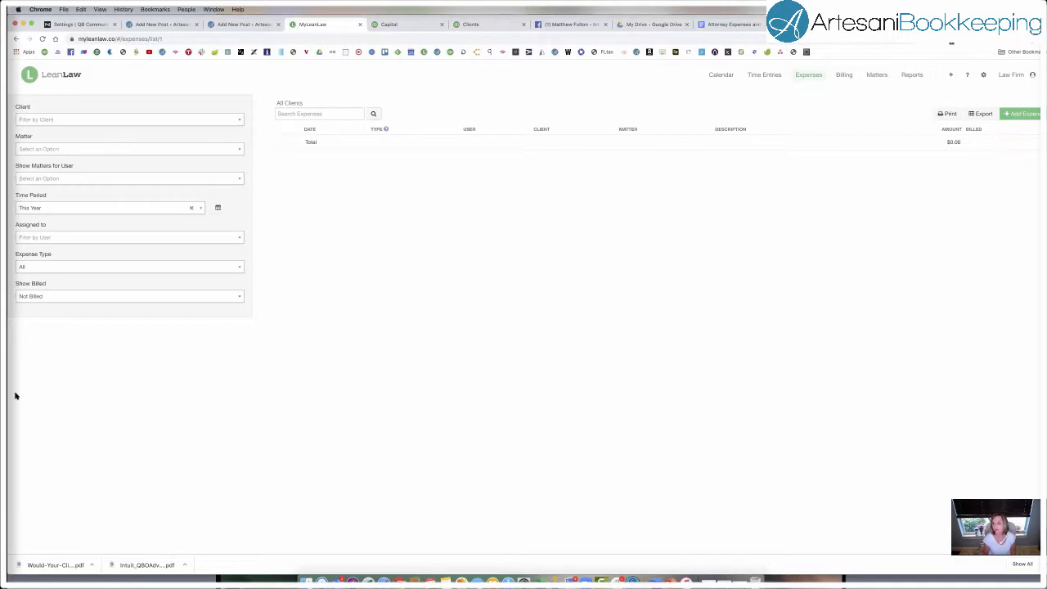
{"action": "left_click", "coordinate": [1023, 114]}
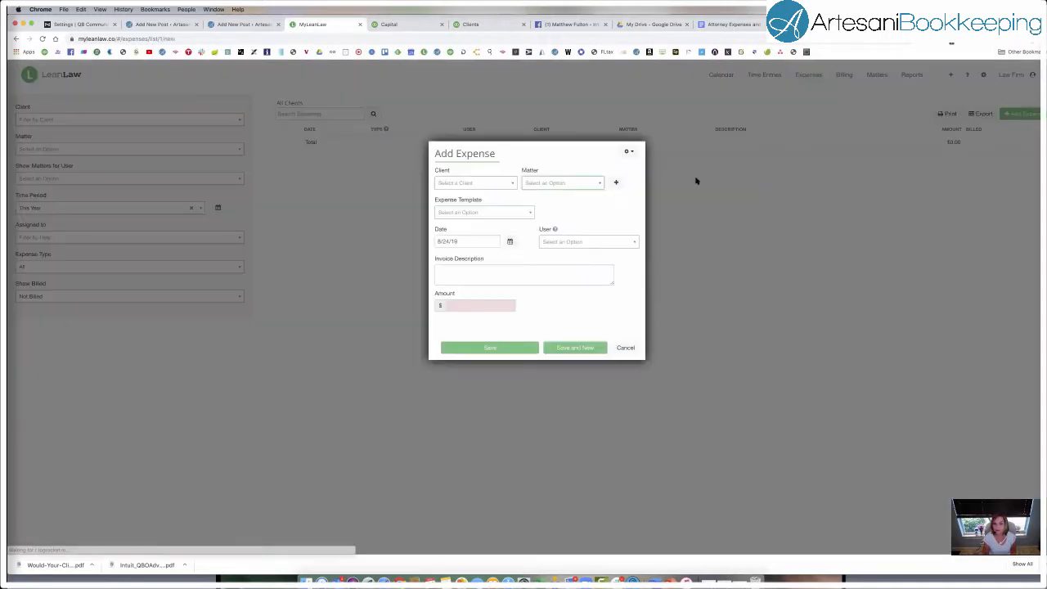
{"action": "left_click", "coordinate": [507, 184]}
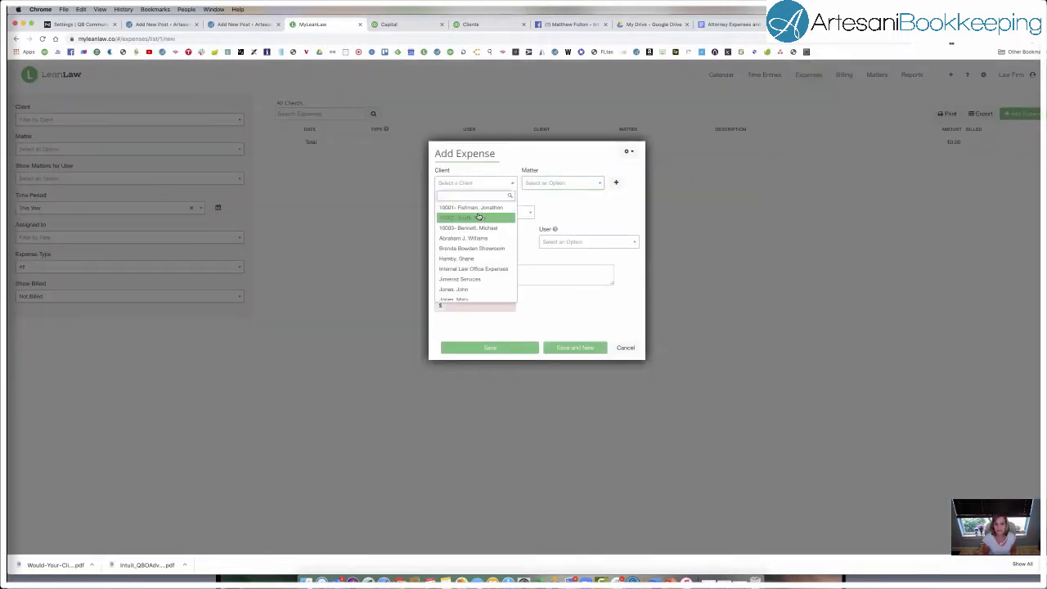
{"action": "left_click", "coordinate": [509, 205]}
{"action": "left_click", "coordinate": [517, 213]}
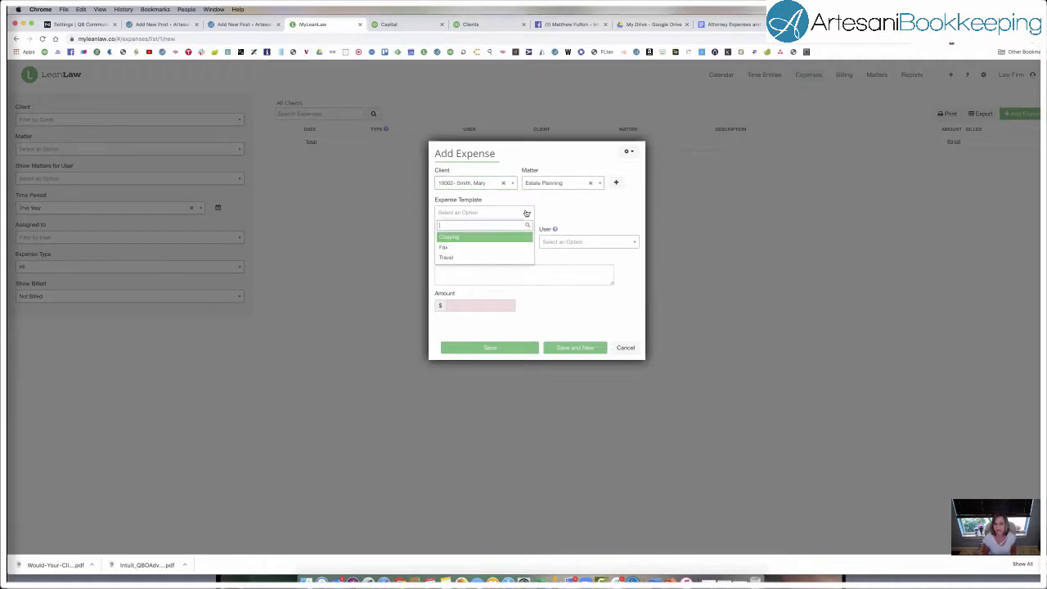
{"action": "left_click", "coordinate": [462, 259]}
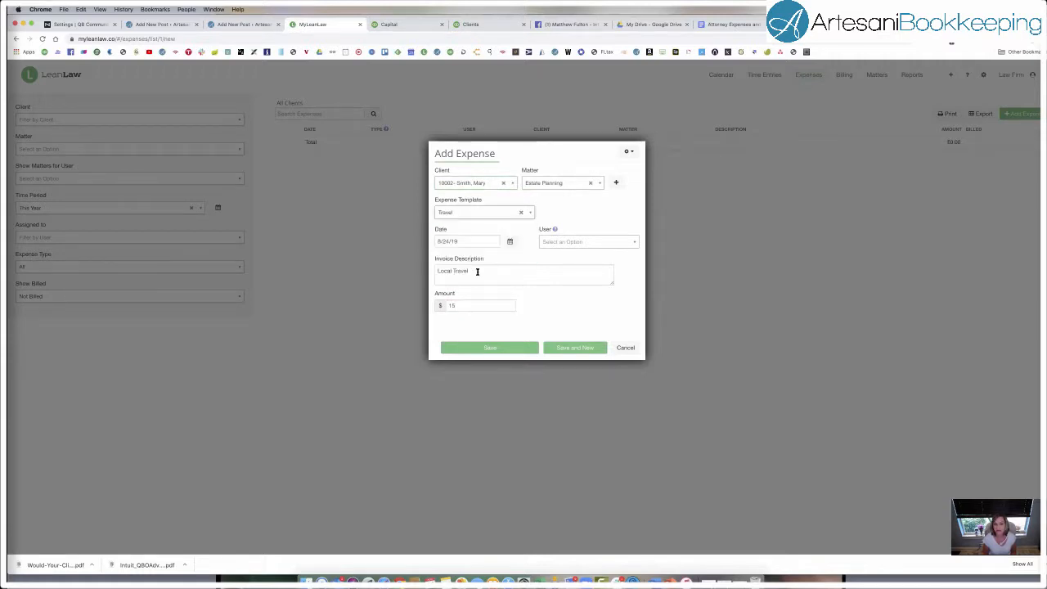
Extend the expense's invoice description to "Local Travel 15 miles @1.56/mile" and save the expense
{"action": "left_click", "coordinate": [492, 271]}
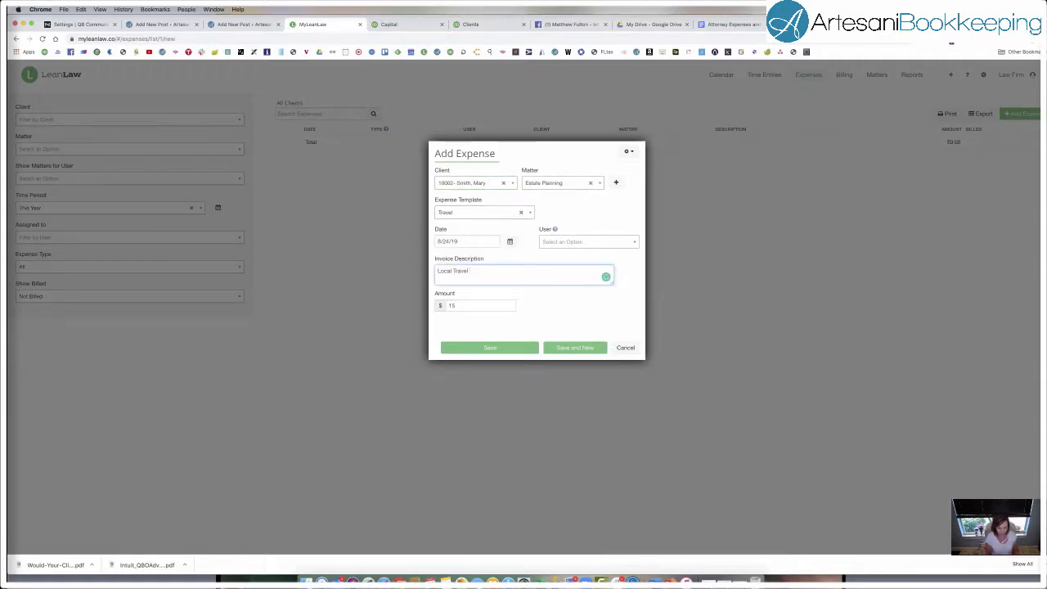
{"action": "type", "text": "15 miles @1.56/mile"}
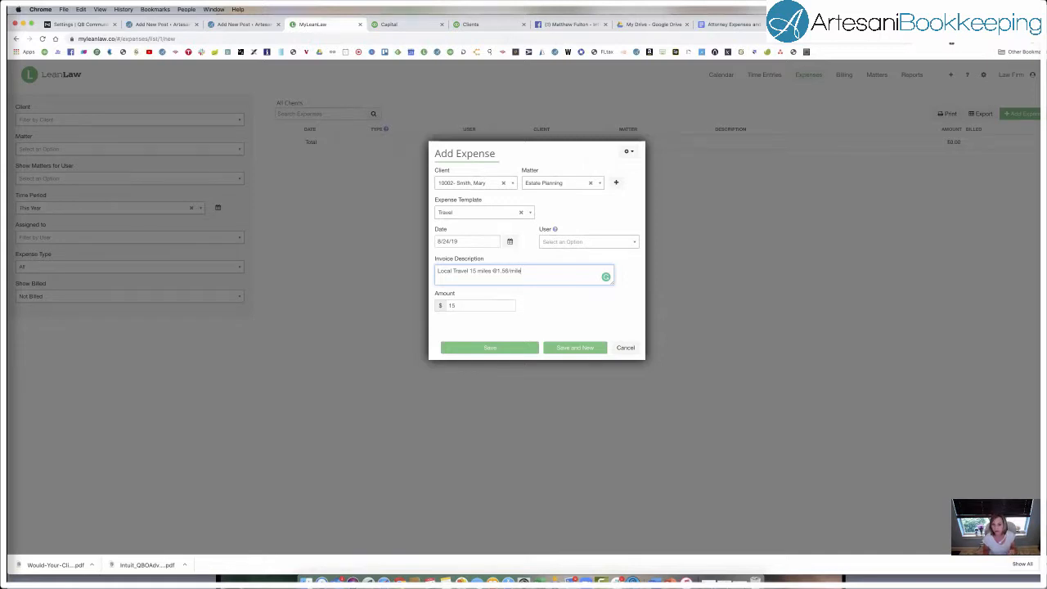
{"action": "left_click", "coordinate": [483, 348]}
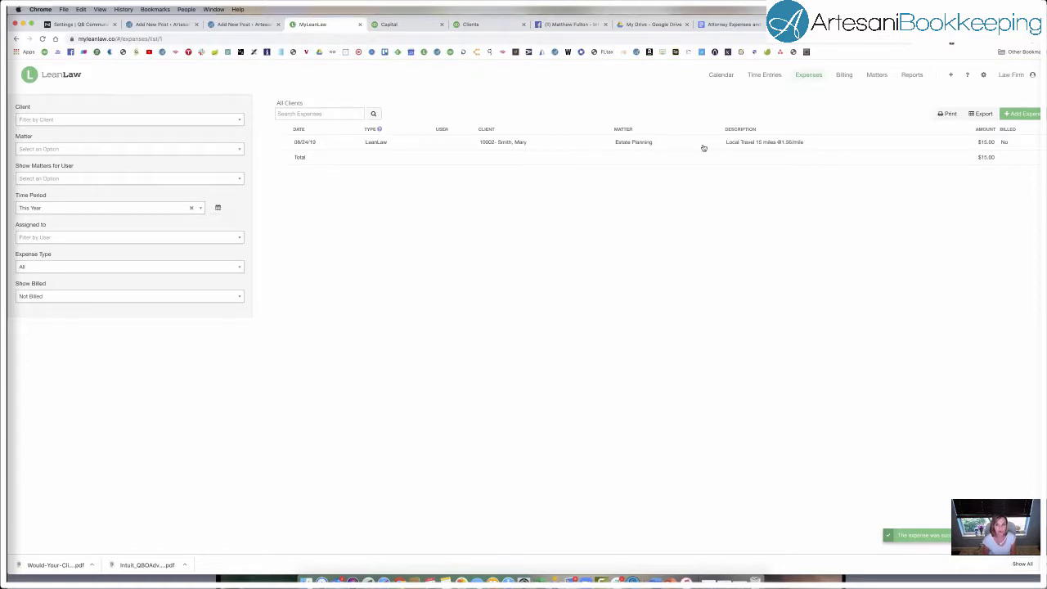
Create draft invoices for all clients and matters that are ready to bill
{"action": "left_click", "coordinate": [842, 75]}
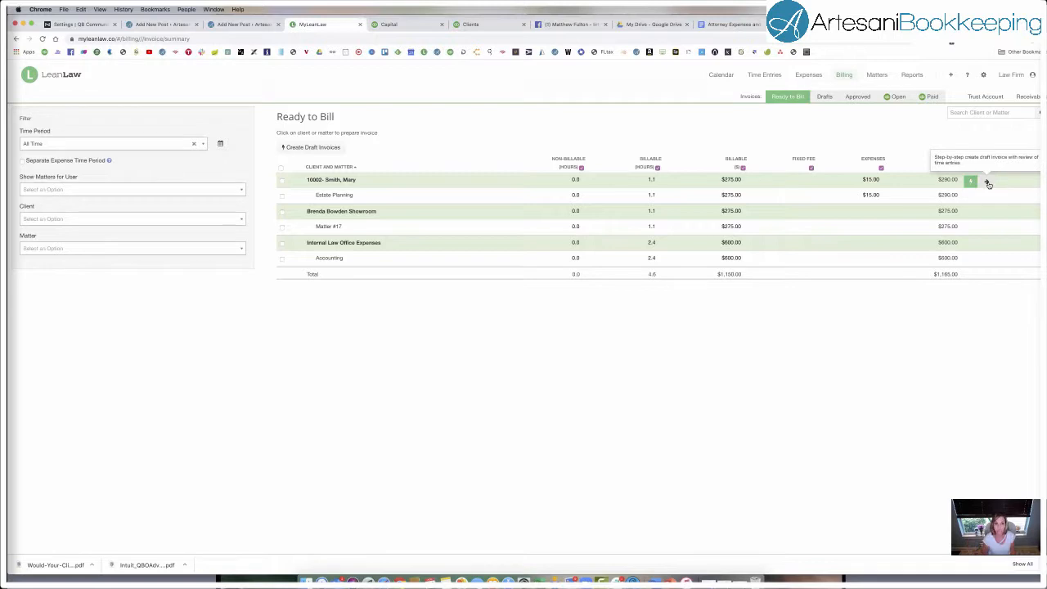
{"action": "left_click", "coordinate": [282, 168]}
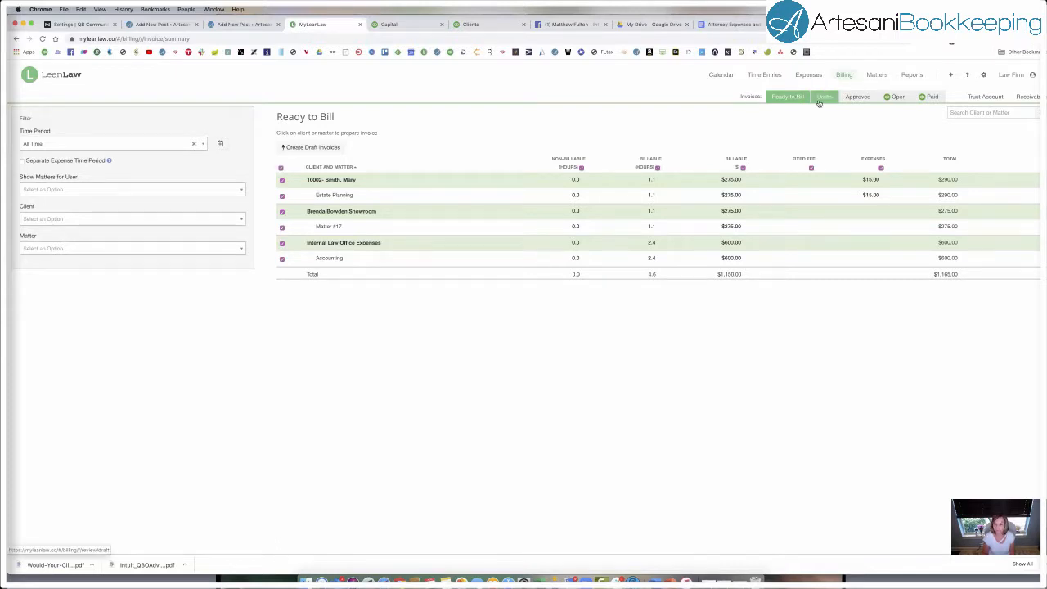
{"action": "left_click", "coordinate": [303, 148]}
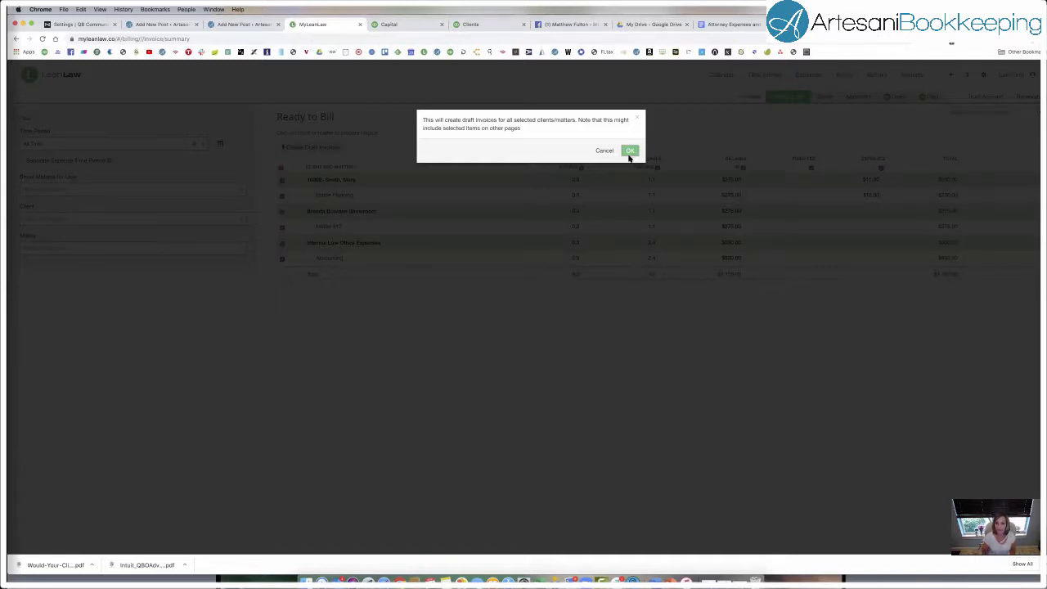
{"action": "left_click", "coordinate": [630, 152]}
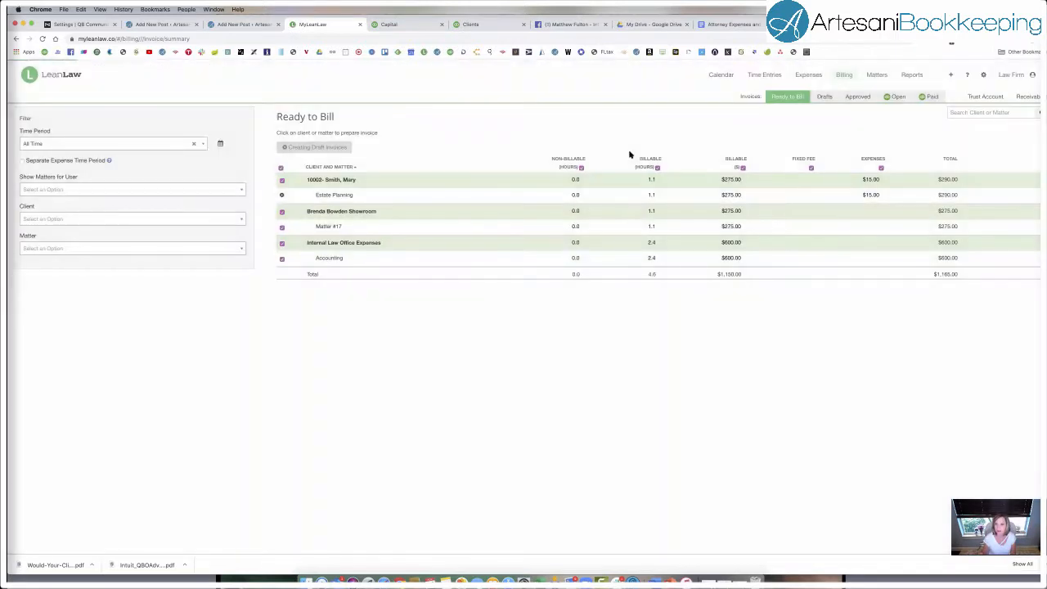
Approve the draft invoices for the Estate Planning, Matter #17 and Accounting matters
{"action": "left_click", "coordinate": [824, 97]}
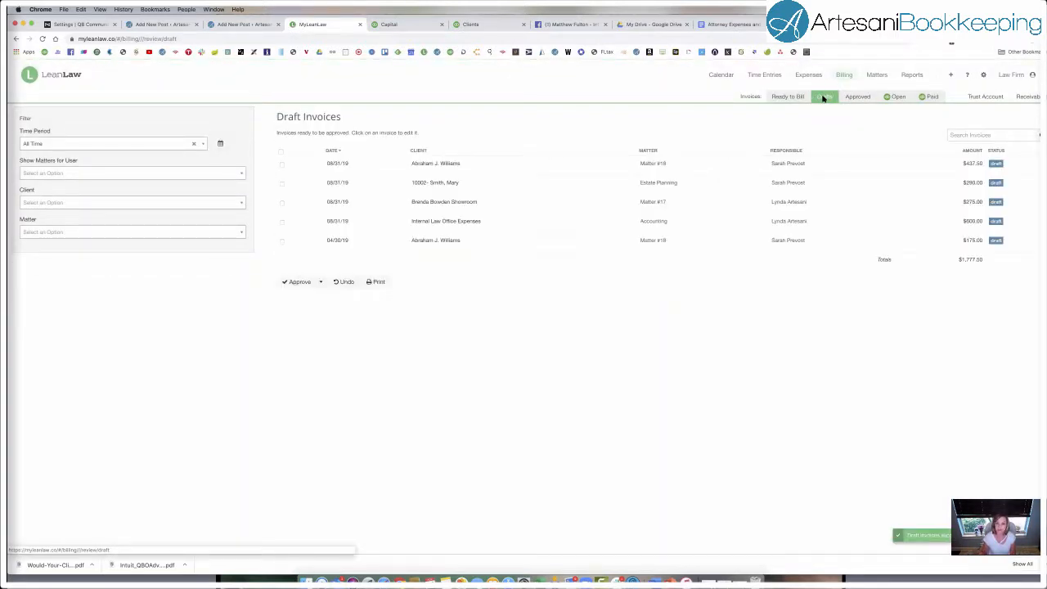
{"action": "left_click", "coordinate": [282, 185]}
{"action": "left_click", "coordinate": [281, 203]}
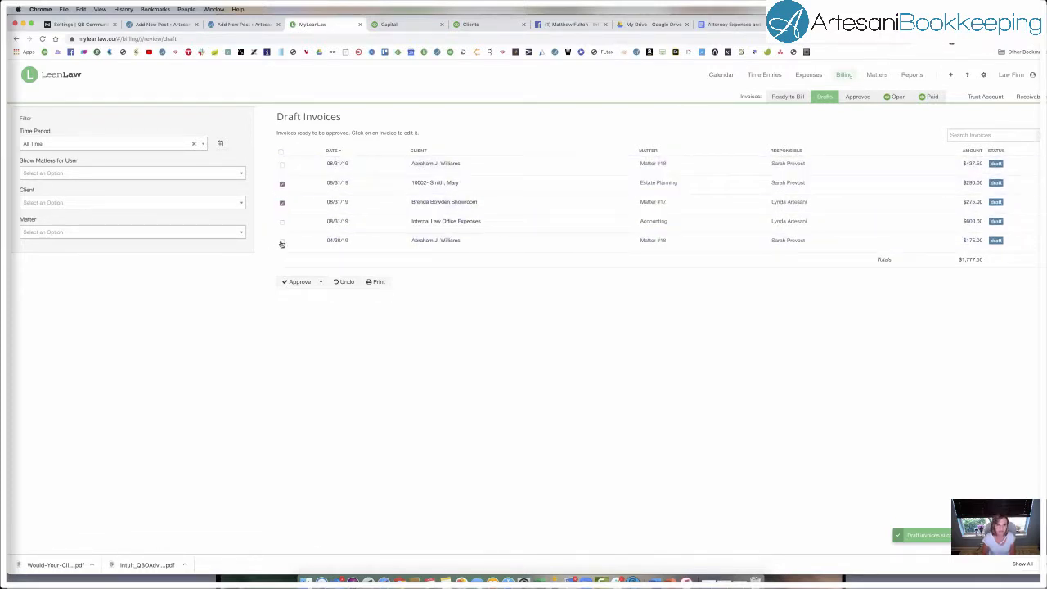
{"action": "left_click", "coordinate": [282, 223]}
{"action": "left_click", "coordinate": [298, 281]}
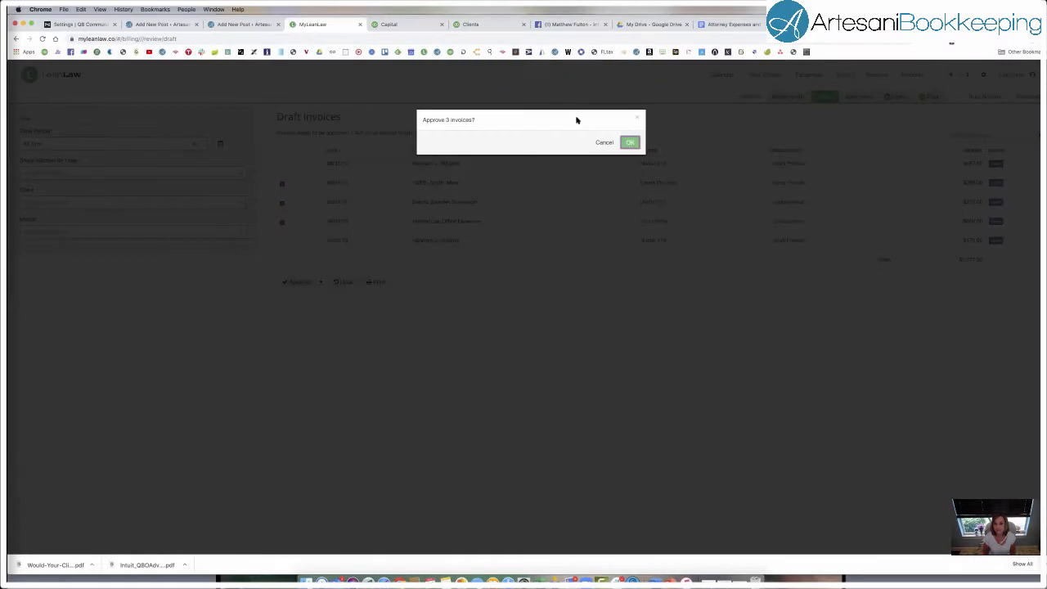
{"action": "left_click", "coordinate": [628, 143]}
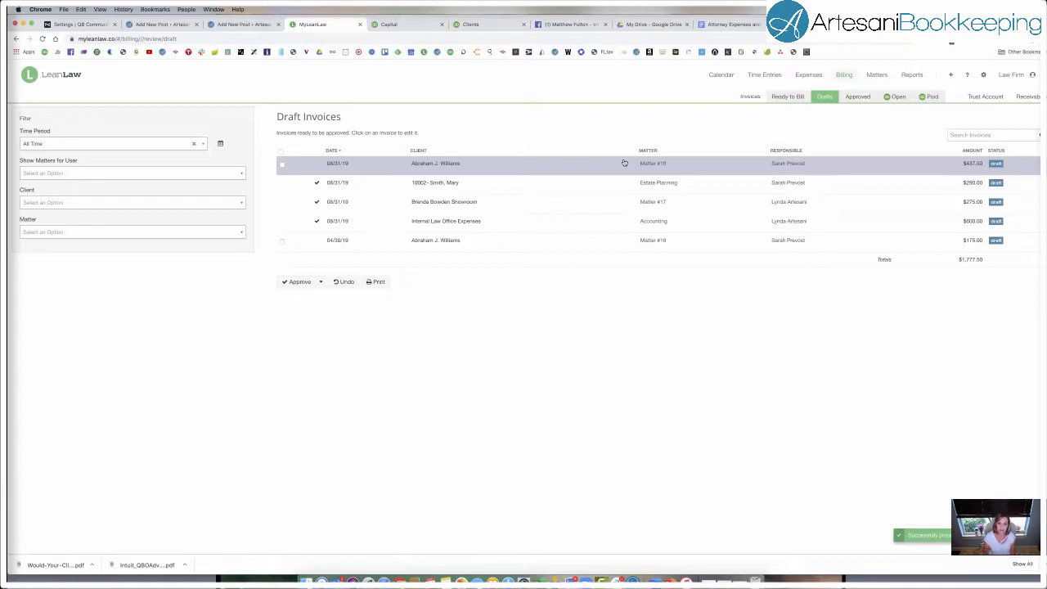
Submit all approved invoices to QuickBooks
{"action": "left_click", "coordinate": [851, 97]}
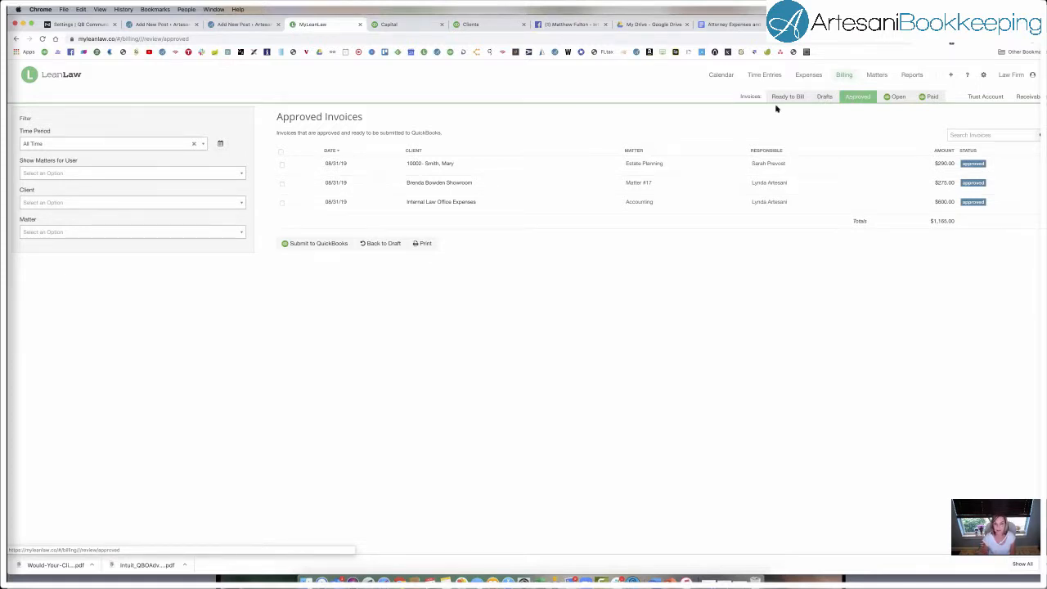
{"action": "left_click", "coordinate": [280, 152]}
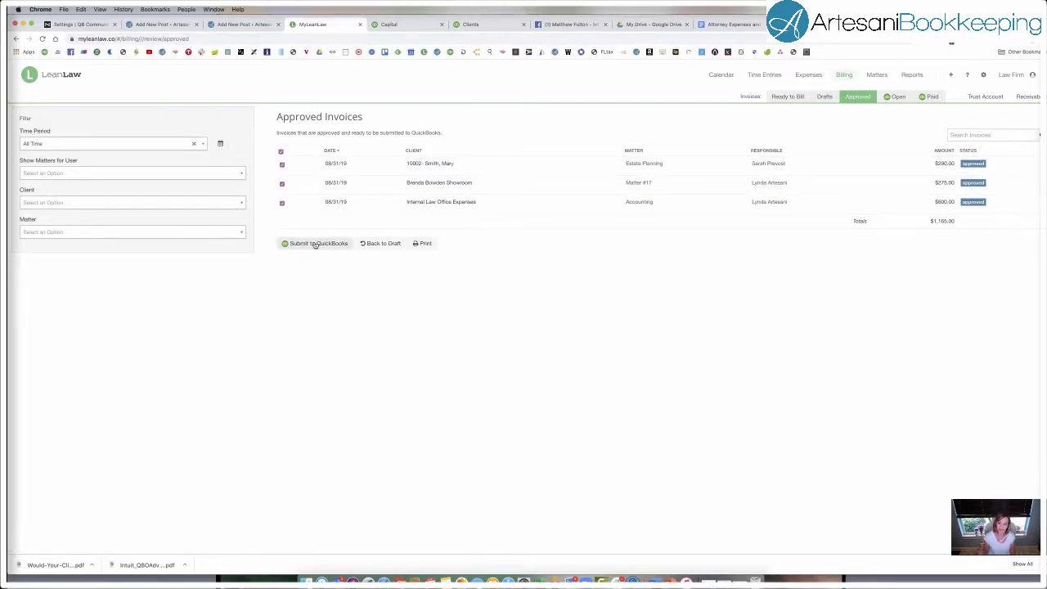
{"action": "left_click", "coordinate": [315, 244]}
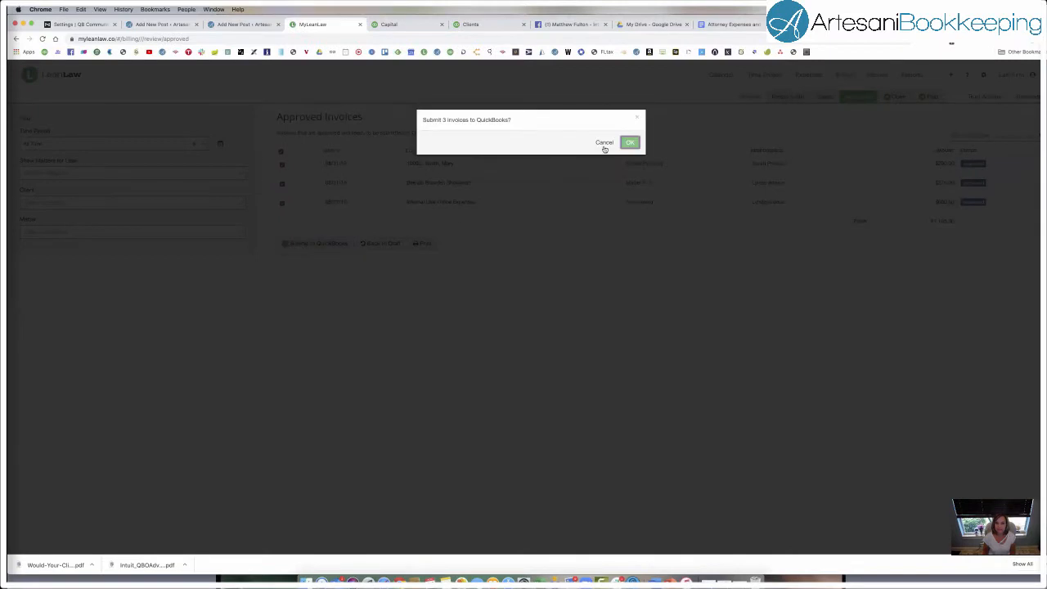
{"action": "left_click", "coordinate": [627, 143]}
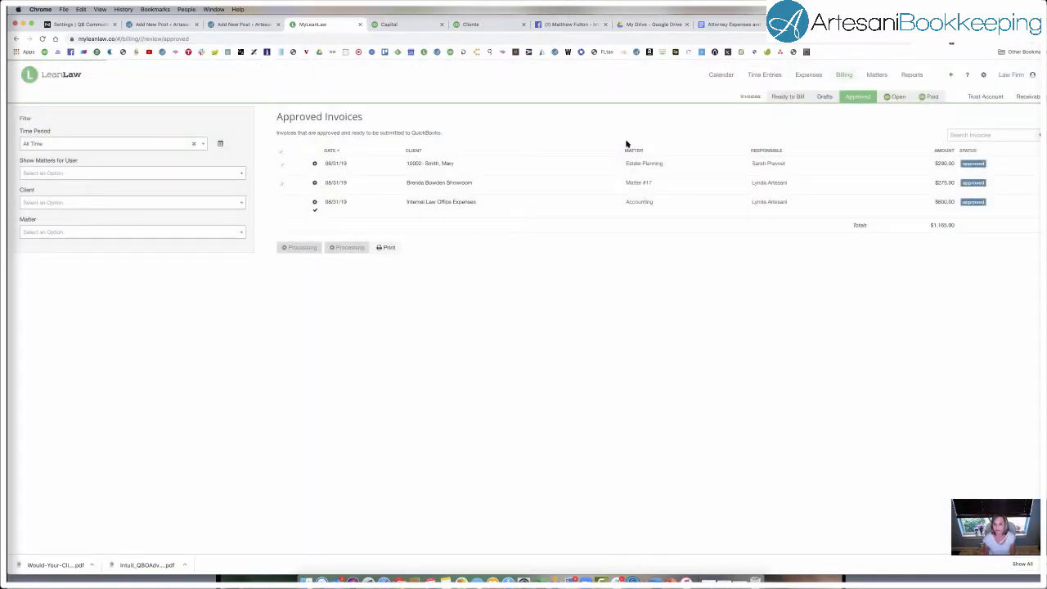
Switch to QuickBooks Online, look at the recent transactions and open the list of all sales transactions
{"action": "left_click", "coordinate": [407, 24]}
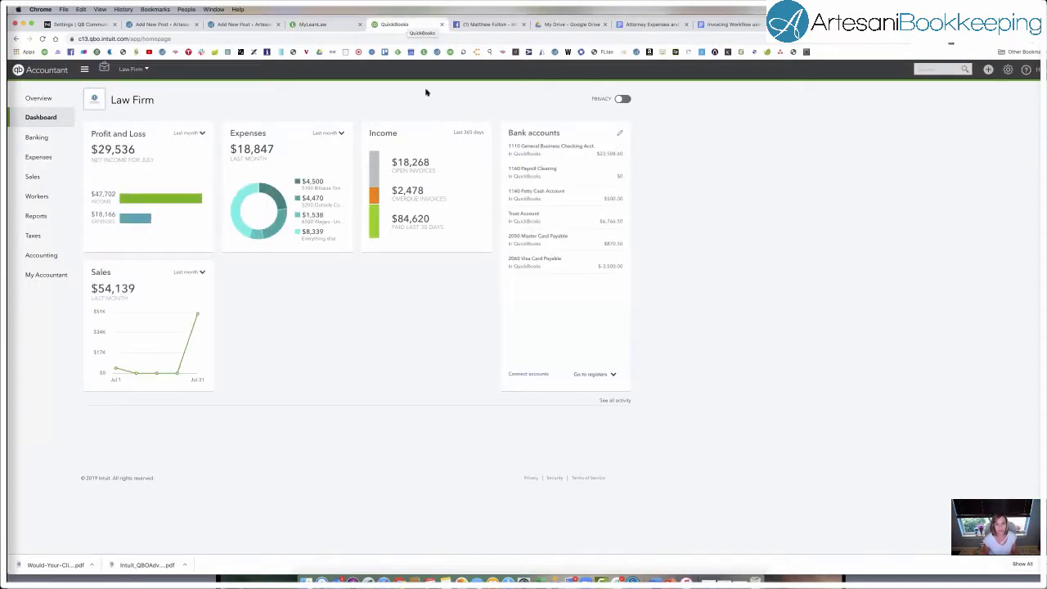
{"action": "left_click", "coordinate": [909, 70]}
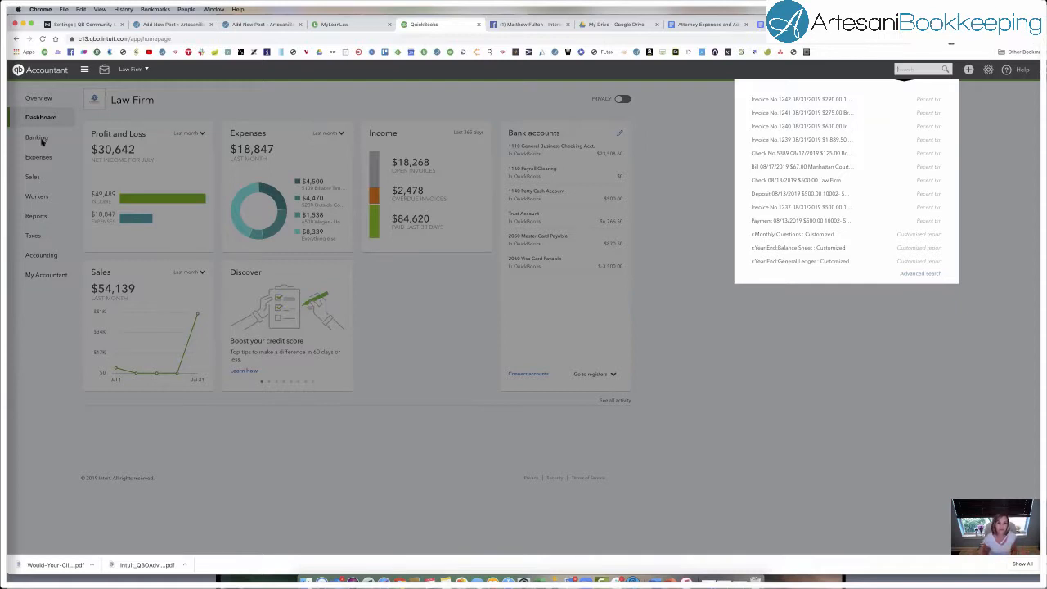
{"action": "left_click", "coordinate": [30, 180]}
{"action": "left_click", "coordinate": [30, 179]}
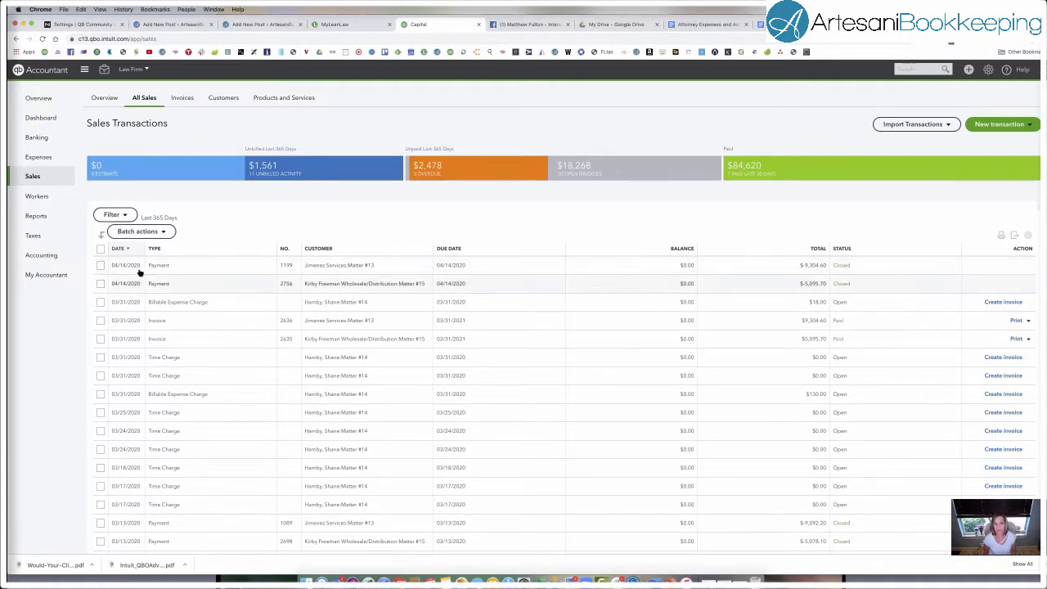
Set the sales transaction filter to the Invoices type with Open status
{"action": "left_click", "coordinate": [119, 214]}
{"action": "left_click", "coordinate": [151, 246]}
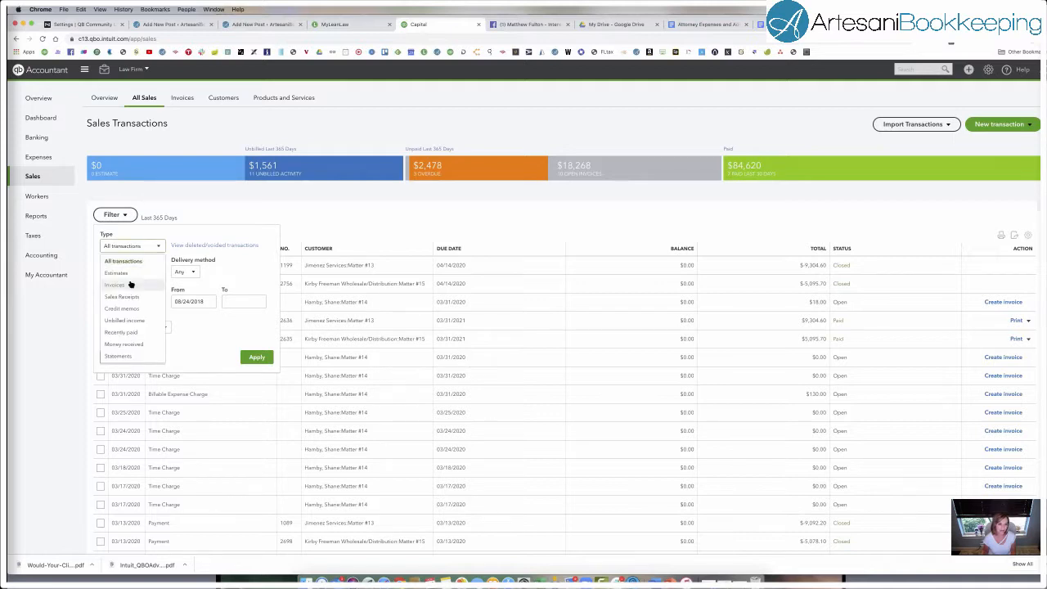
{"action": "left_click", "coordinate": [131, 285]}
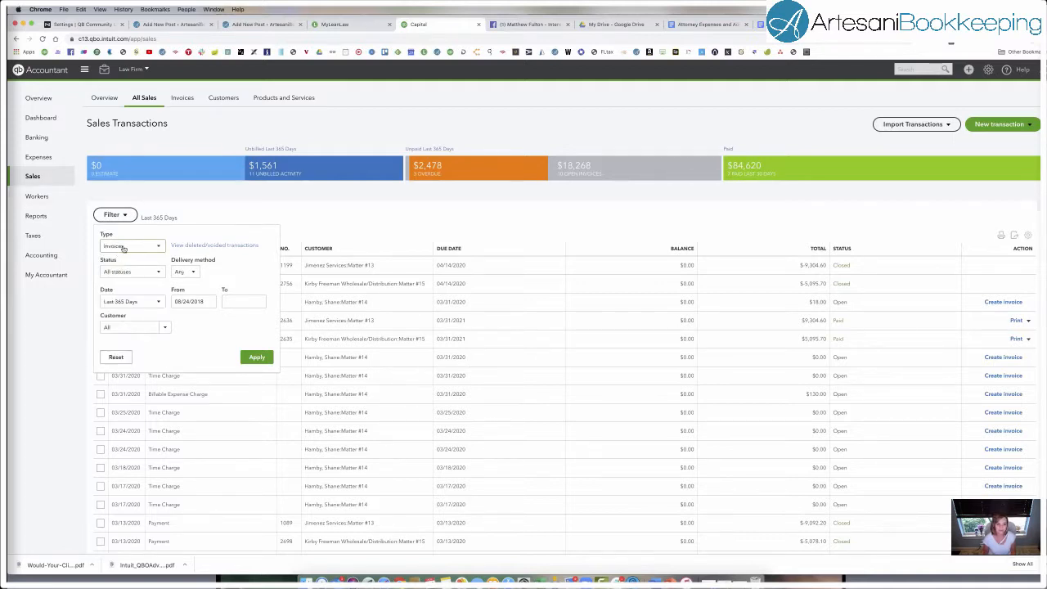
{"action": "left_click", "coordinate": [156, 272]}
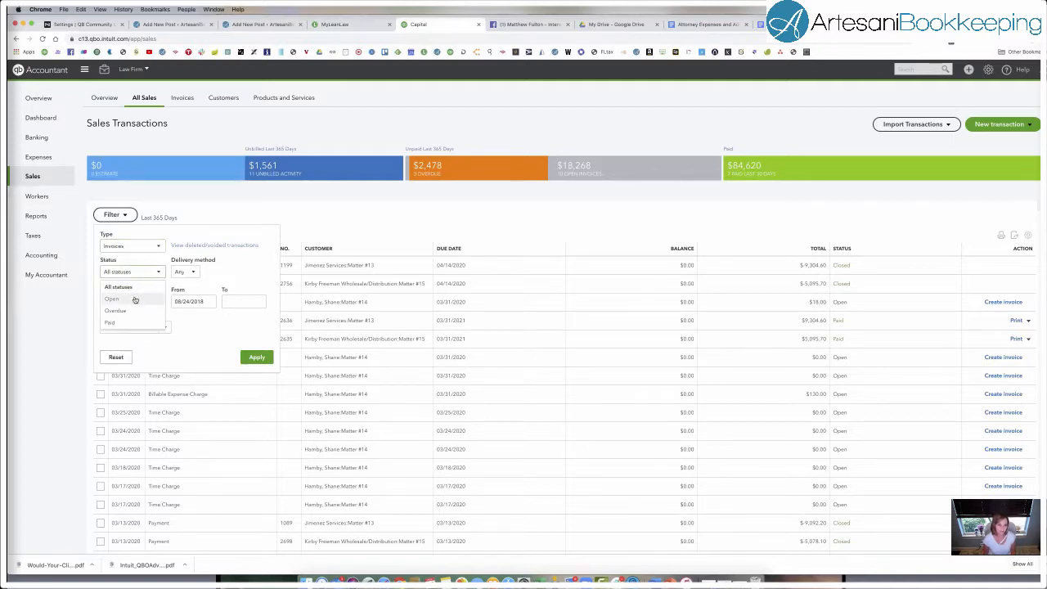
{"action": "left_click", "coordinate": [136, 298]}
Set a custom filter date range from 08/31/2019 to 08/31/2019 and apply the filter
{"action": "left_click", "coordinate": [159, 302]}
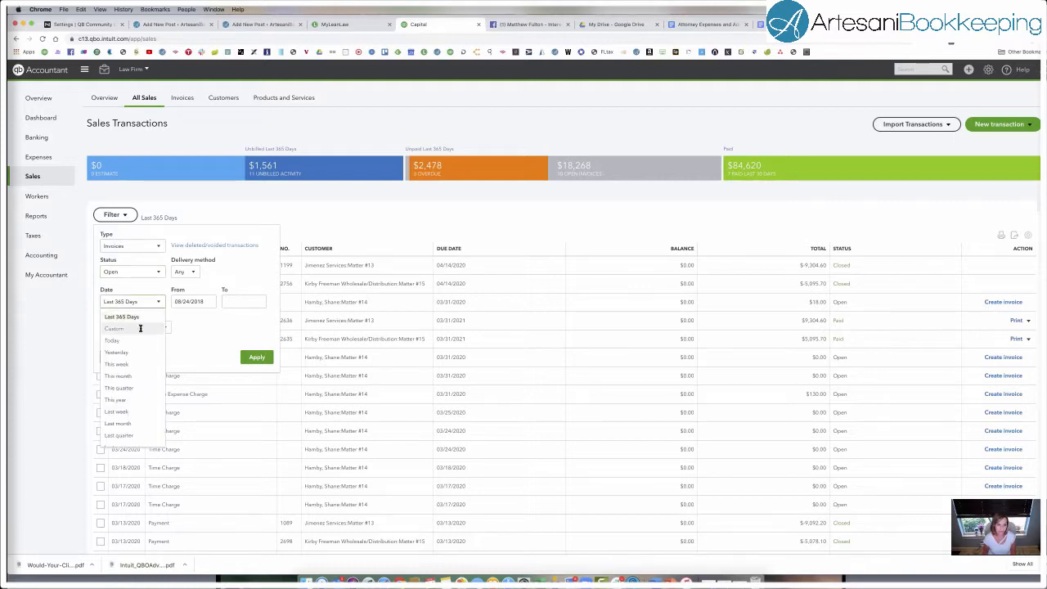
{"action": "left_click", "coordinate": [141, 329]}
{"action": "left_click", "coordinate": [207, 302]}
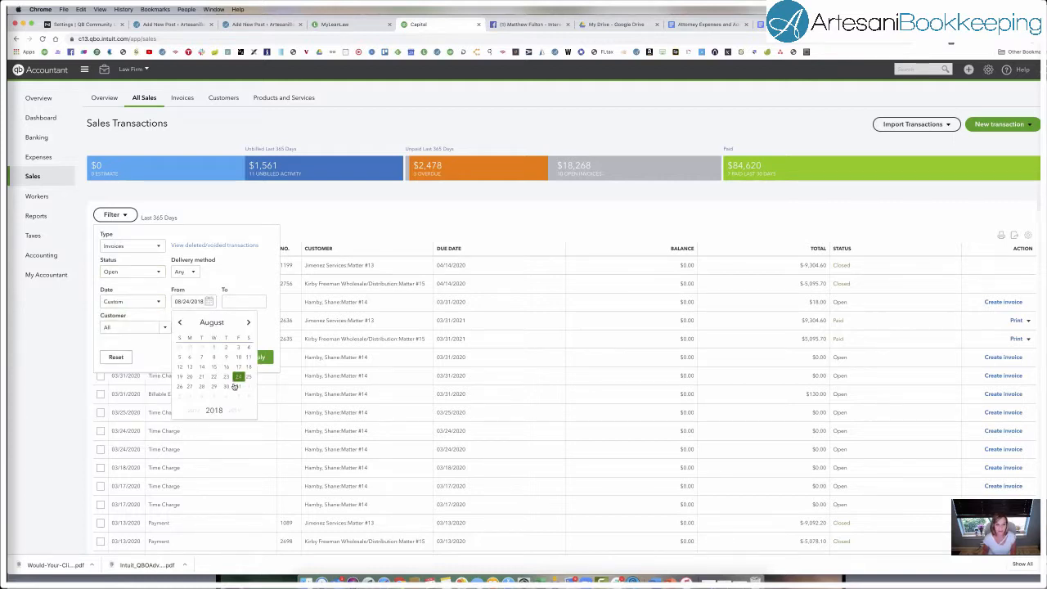
{"action": "left_click", "coordinate": [239, 388]}
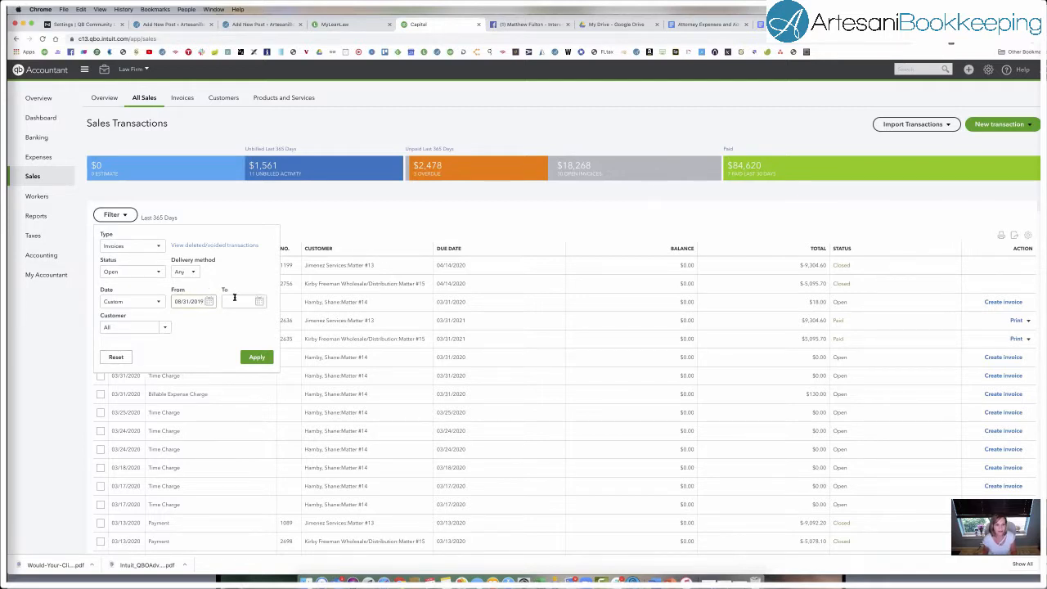
{"action": "left_click", "coordinate": [237, 301]}
{"action": "left_click", "coordinate": [258, 302]}
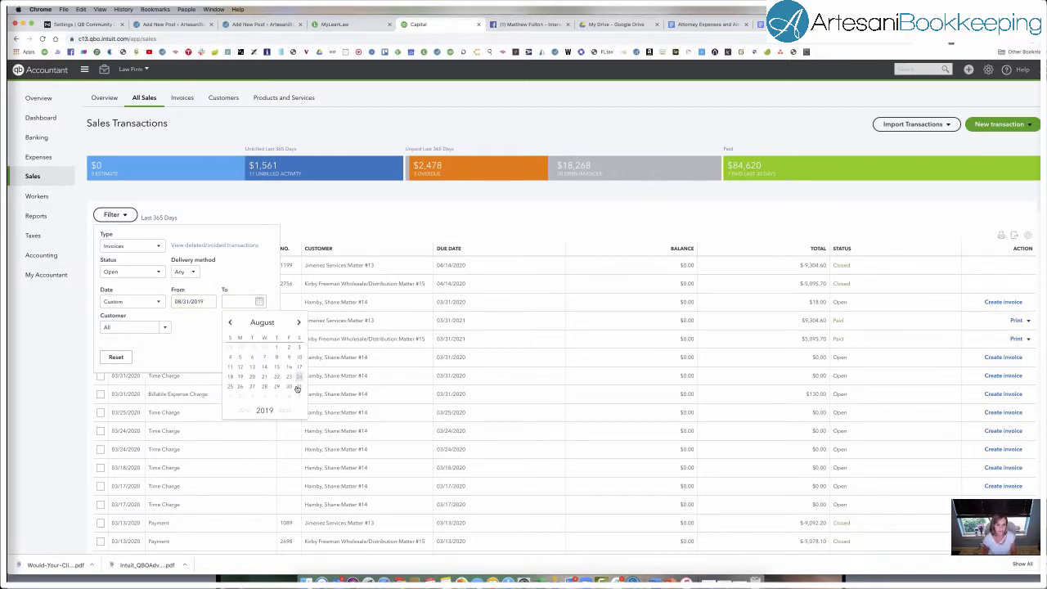
{"action": "left_click", "coordinate": [299, 390]}
{"action": "left_click", "coordinate": [257, 356]}
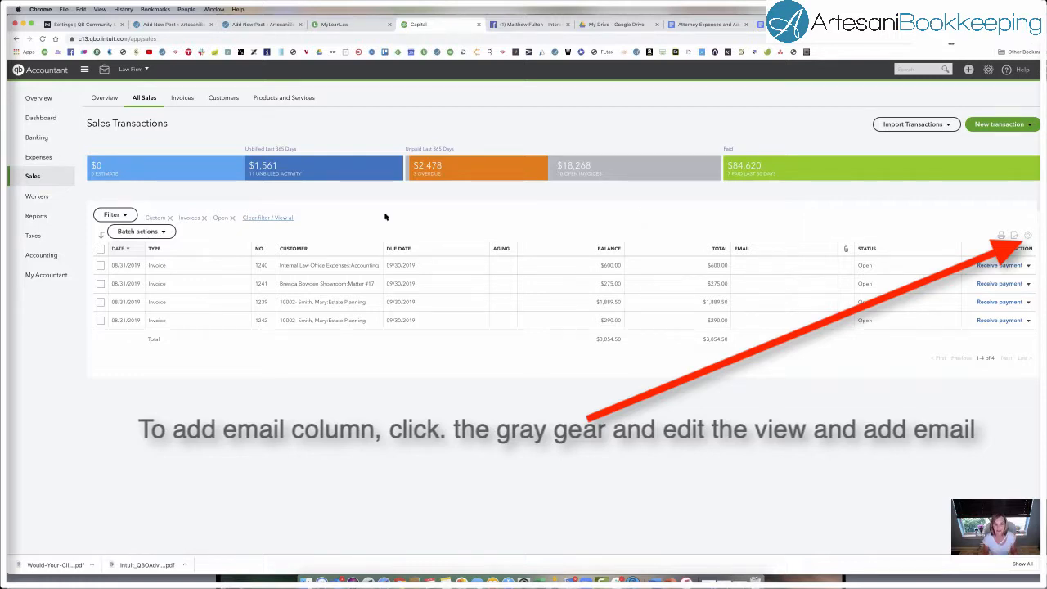
Look at the delivery method options available in the transaction filter, leaving the filter settings as they are
{"action": "left_click", "coordinate": [115, 214]}
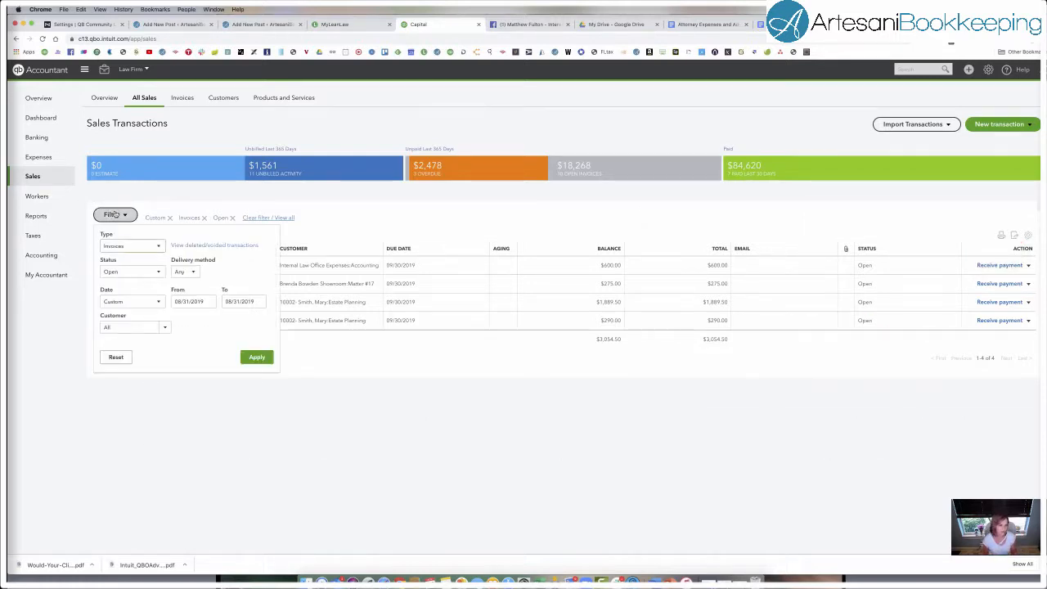
{"action": "left_click", "coordinate": [193, 273]}
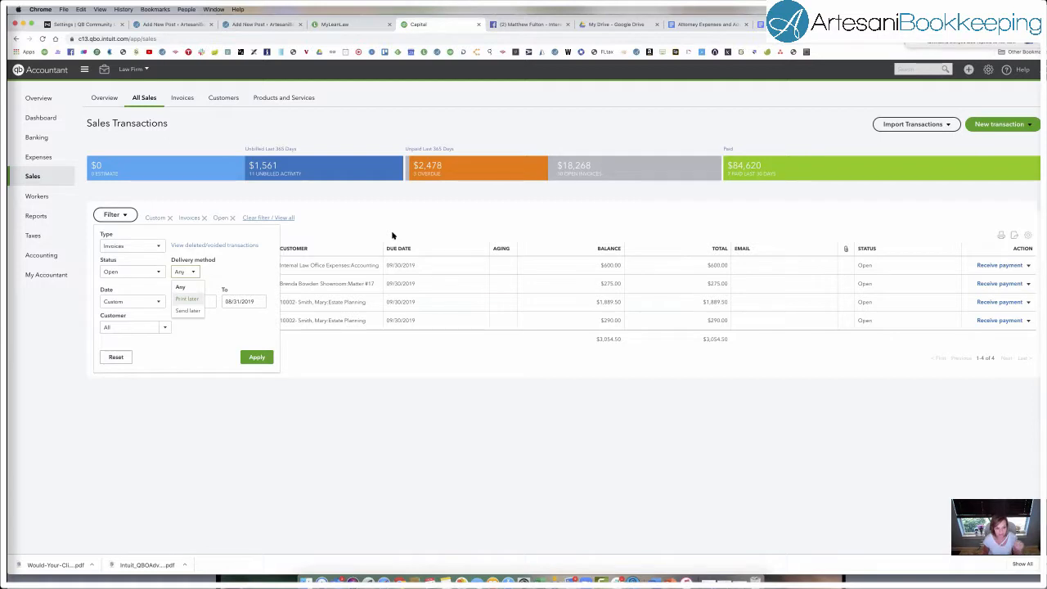
{"action": "left_click", "coordinate": [737, 214]}
Print all the filtered invoices as a batch and mark them as printed
{"action": "left_click", "coordinate": [100, 249]}
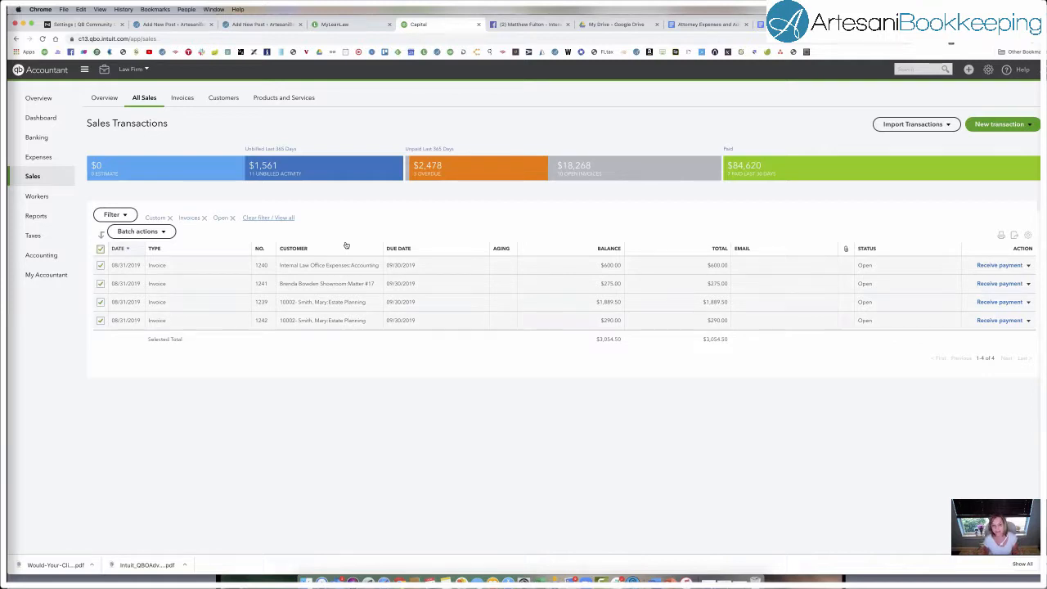
{"action": "left_click", "coordinate": [170, 235]}
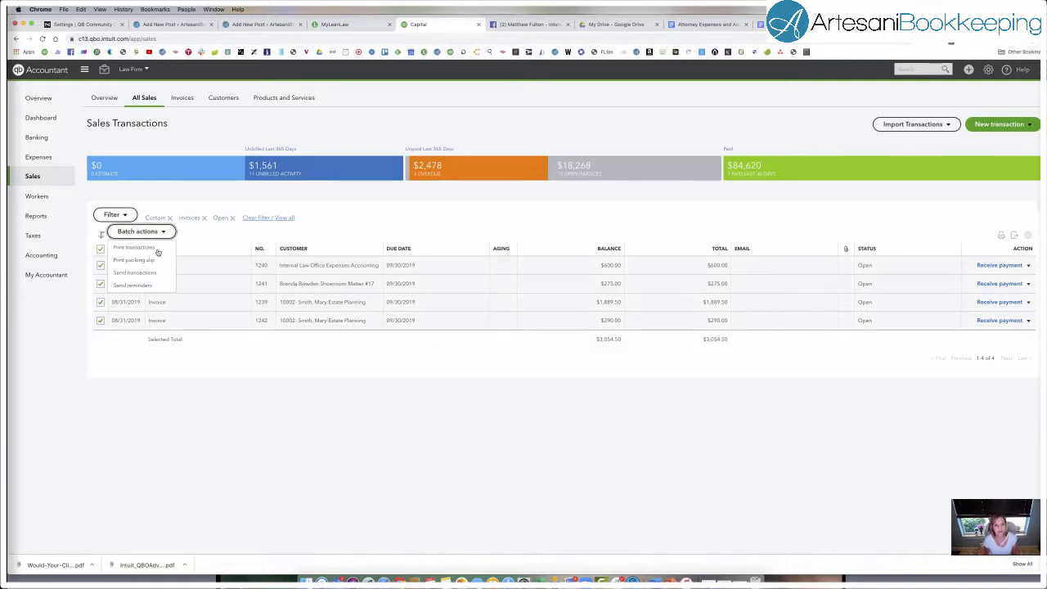
{"action": "left_click", "coordinate": [135, 247]}
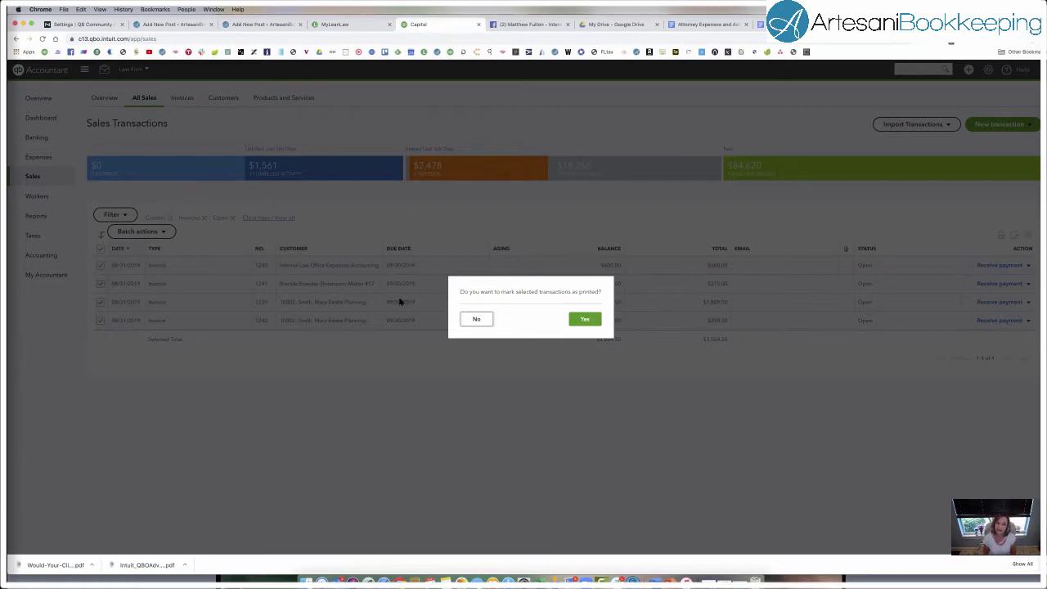
{"action": "left_click", "coordinate": [584, 320]}
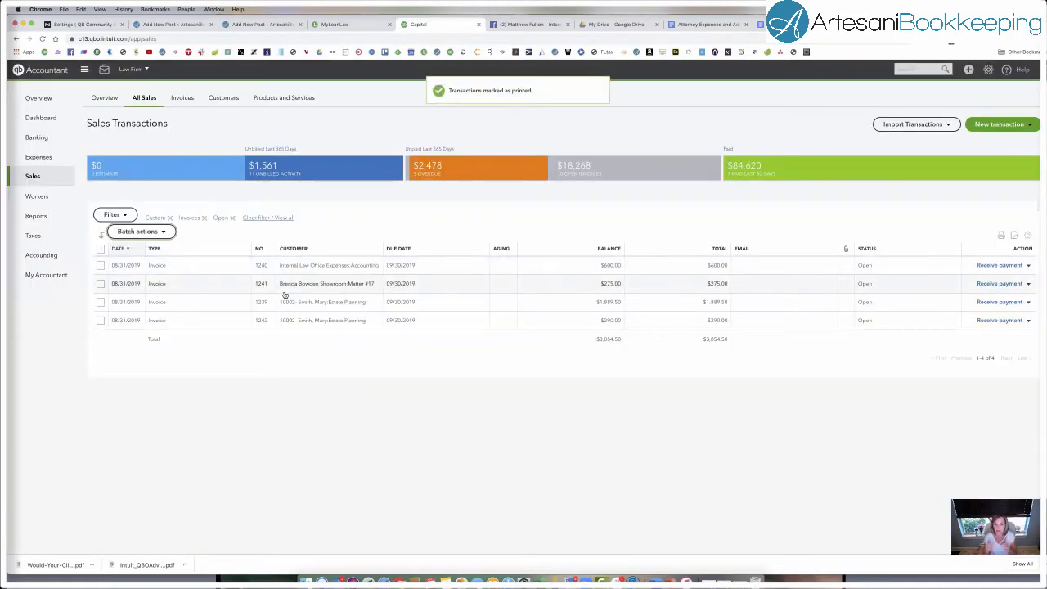
Review the Accounting matter's invoice, return to the list, and examine the lines and messages of the $1,889.50 Estate Planning invoice
{"action": "left_click", "coordinate": [306, 264]}
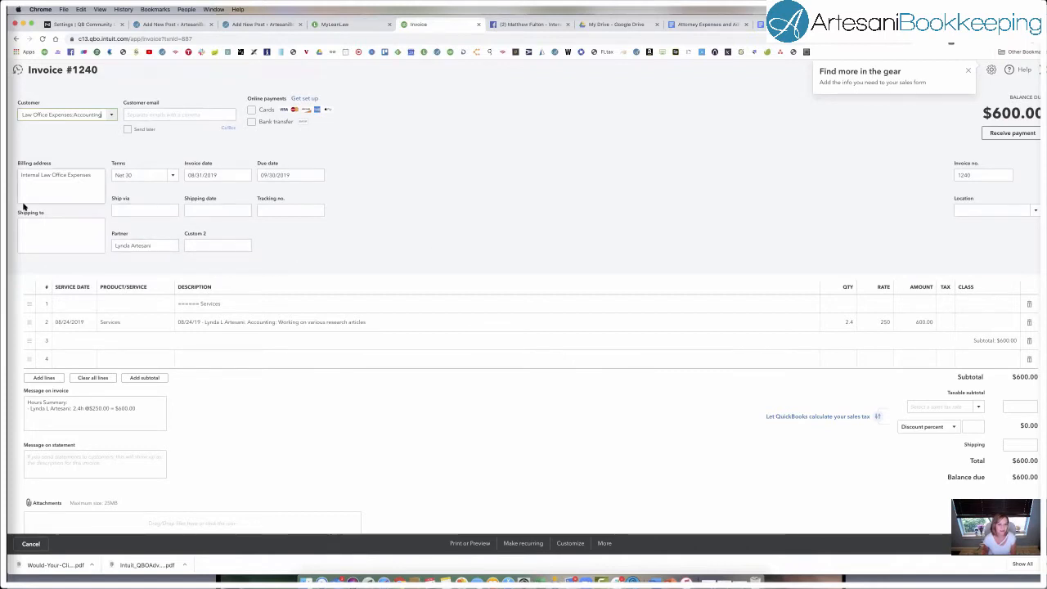
{"action": "left_click", "coordinate": [14, 38]}
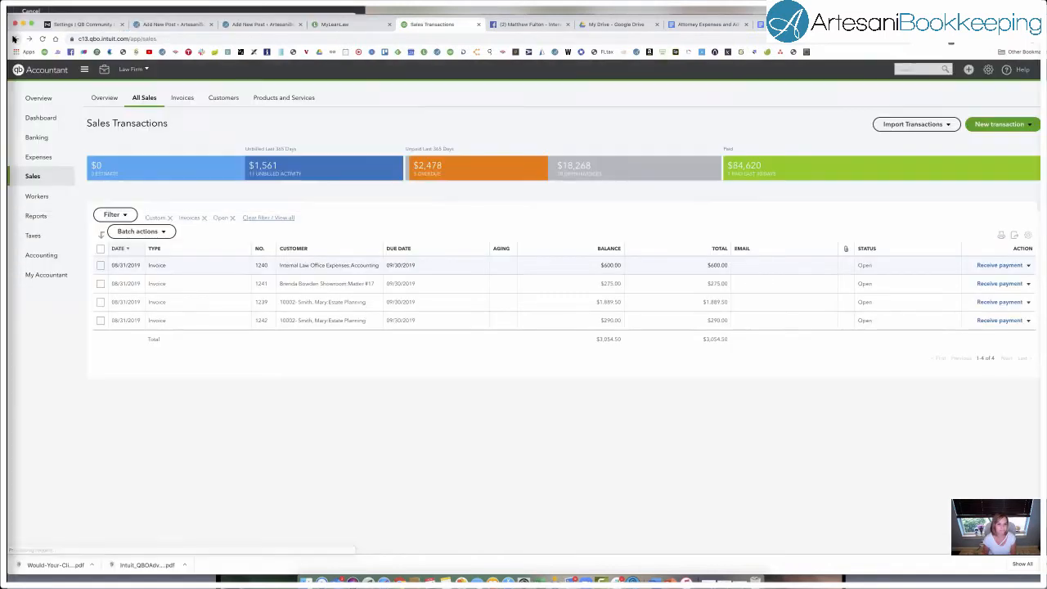
{"action": "left_click", "coordinate": [329, 303]}
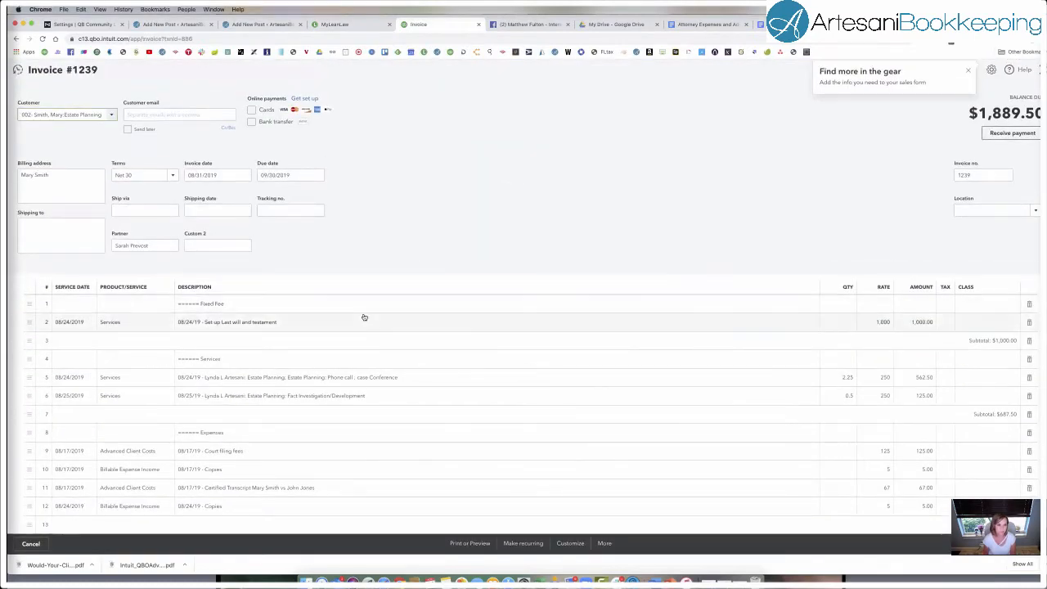
{"action": "scroll", "coordinate": [365, 317], "scroll_direction": "down", "scroll_amount": 5}
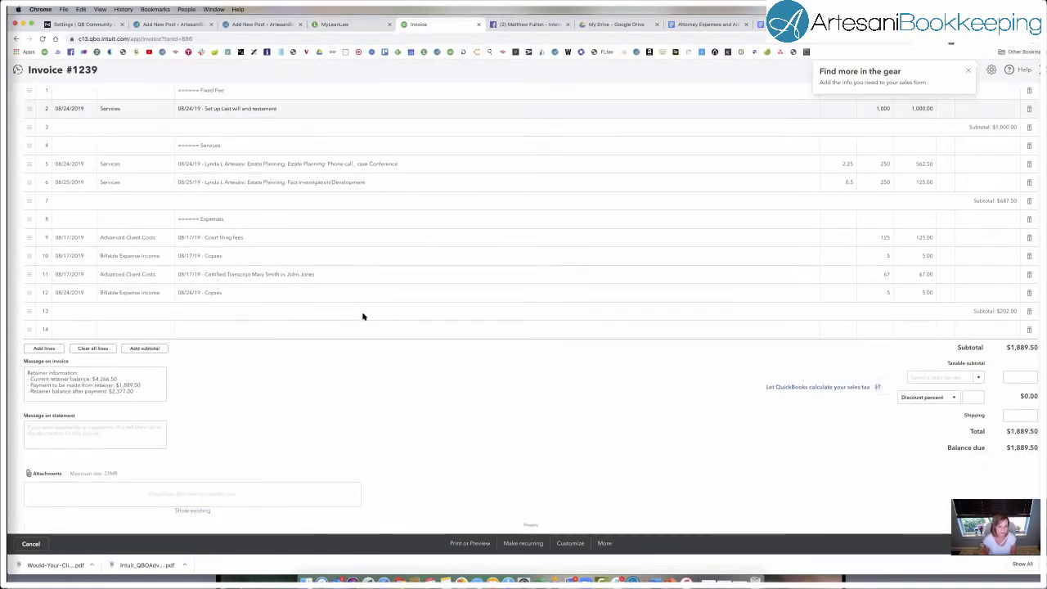
Open the Estate Planning invoice's audit history and expand the details of all its entries
{"action": "left_click", "coordinate": [604, 544]}
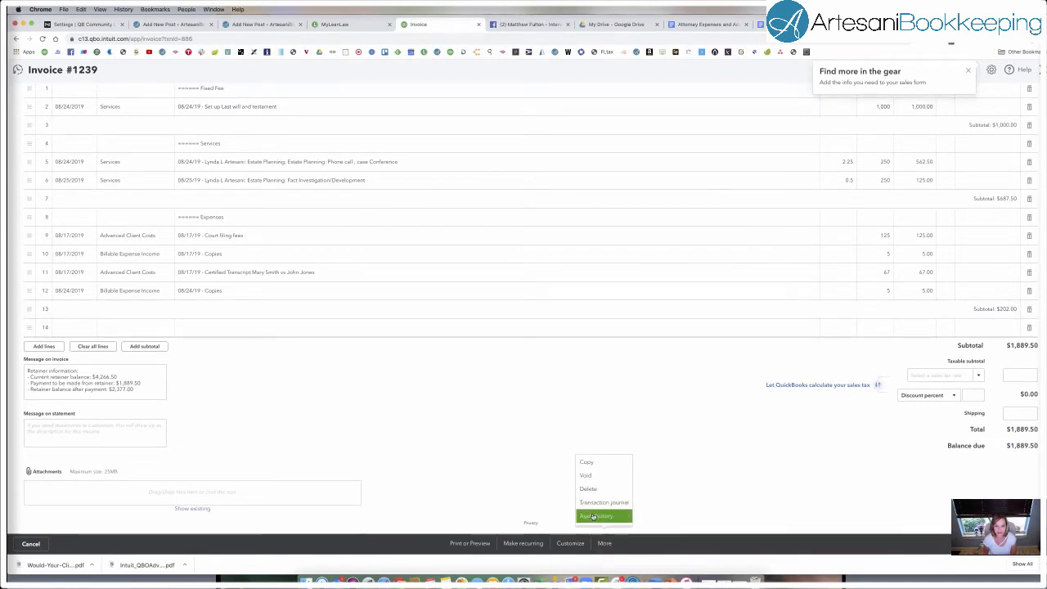
{"action": "left_click", "coordinate": [594, 518]}
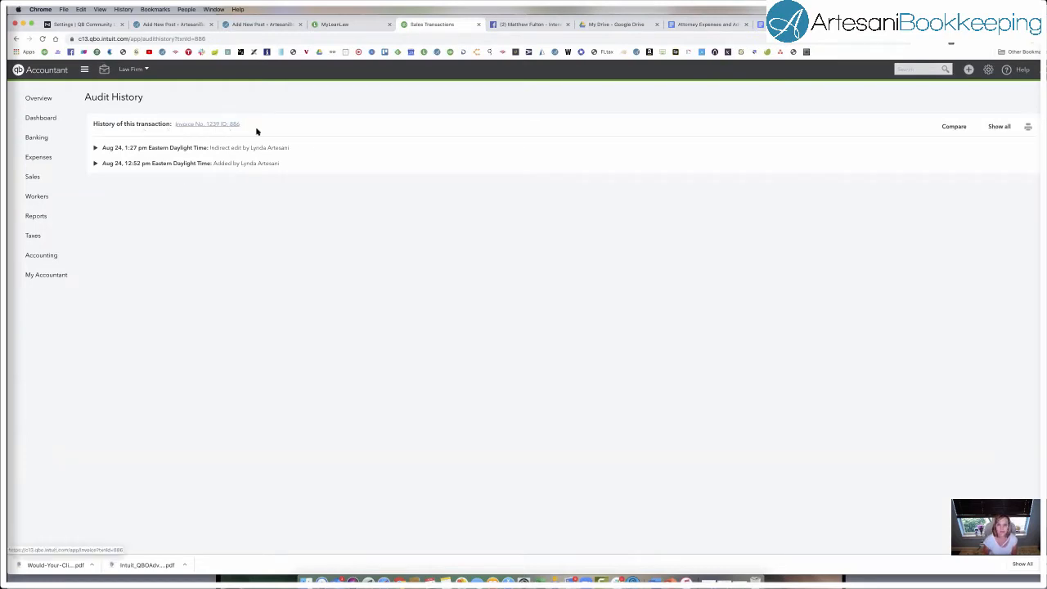
{"action": "left_click", "coordinate": [999, 126]}
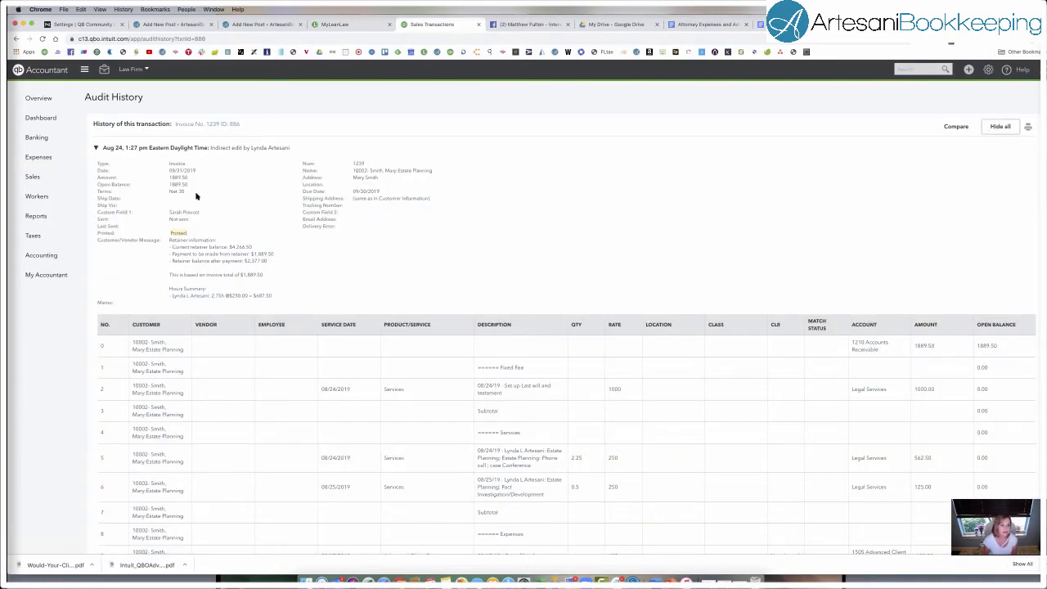